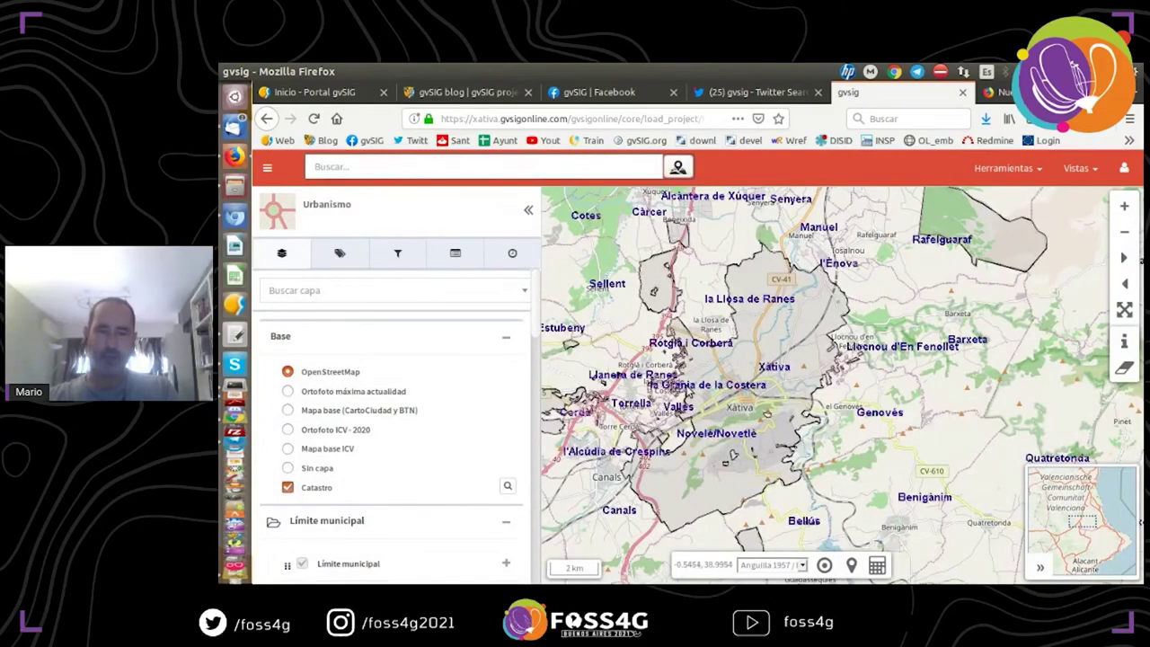
- Query the parcel in Polígono Industrial A and review its Sede Electrónica del Catastro record through the cadastral reference
scroll(768, 385, up, 4)
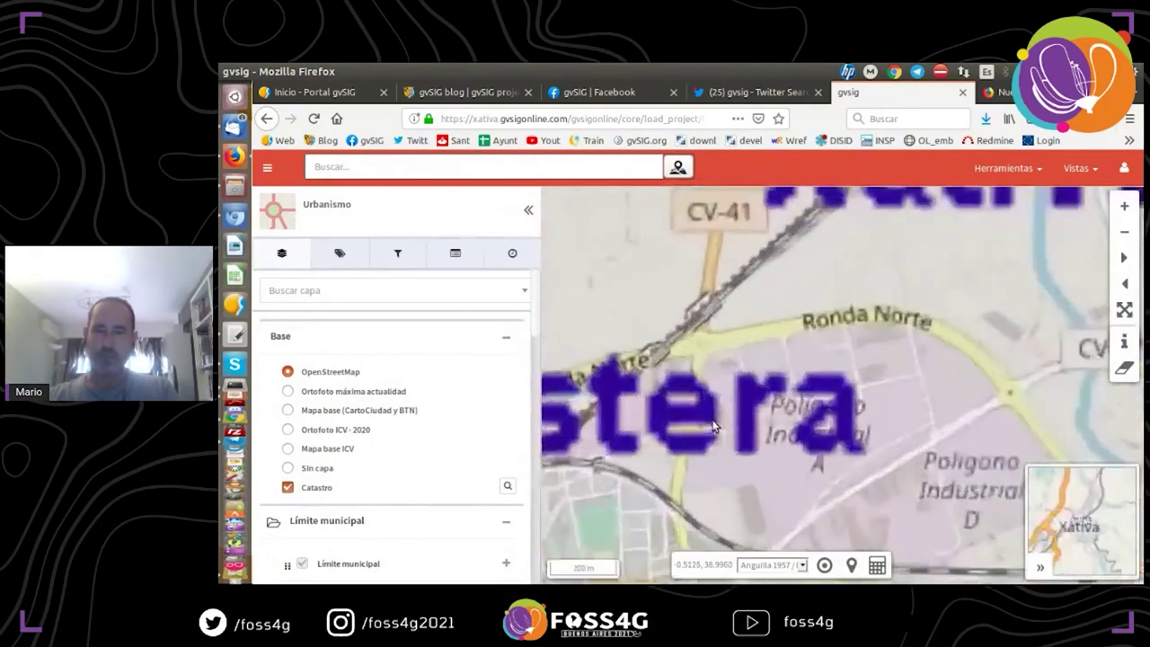
click(1123, 341)
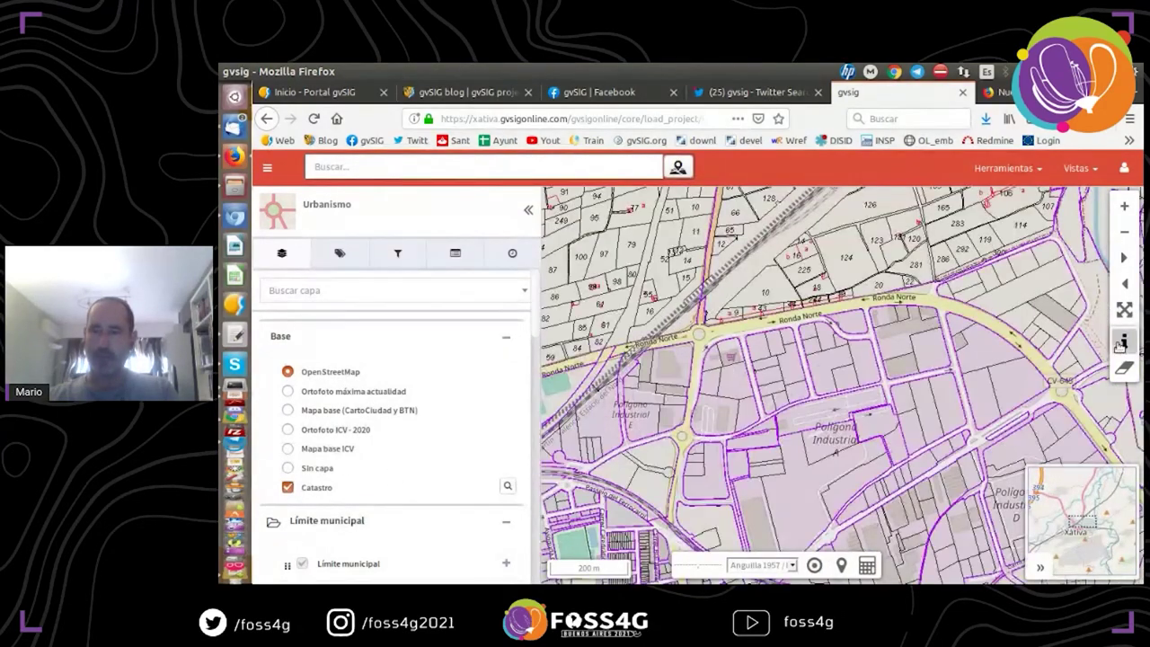
click(827, 415)
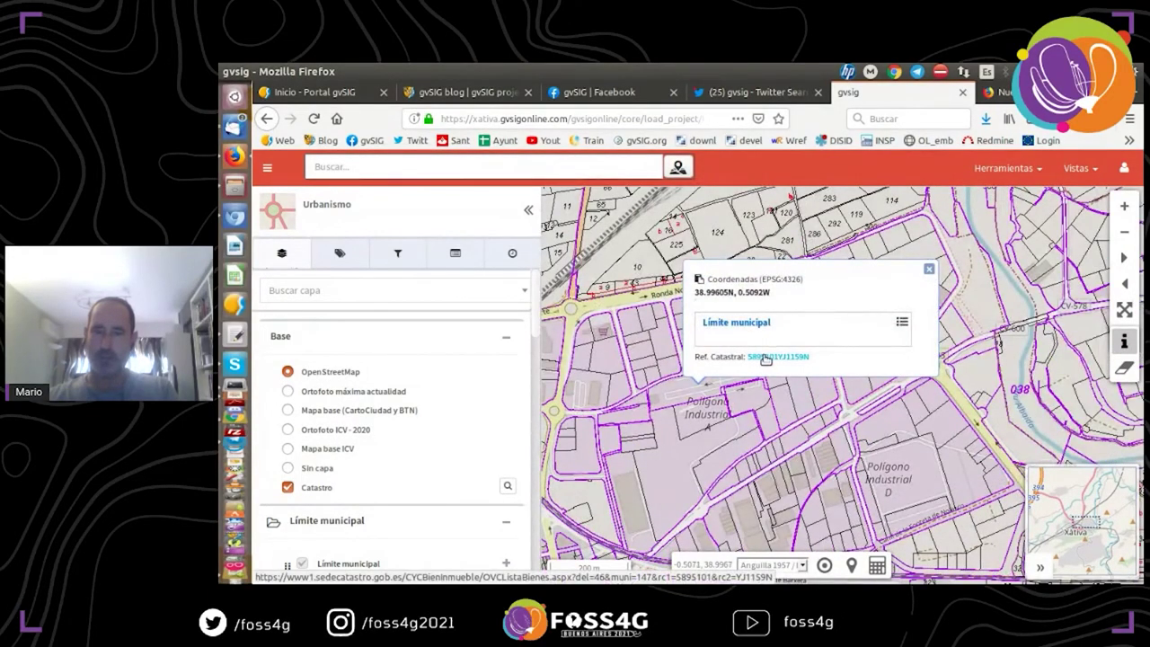
click(772, 356)
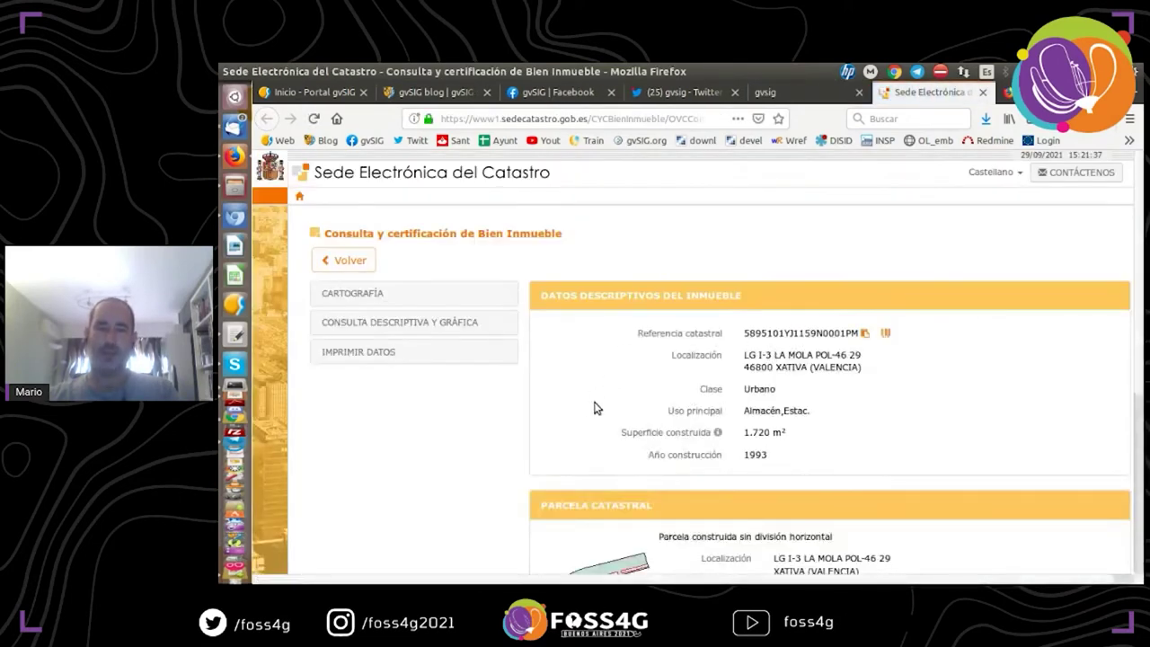
scroll(625, 401, down, 3)
scroll(664, 440, up, 3)
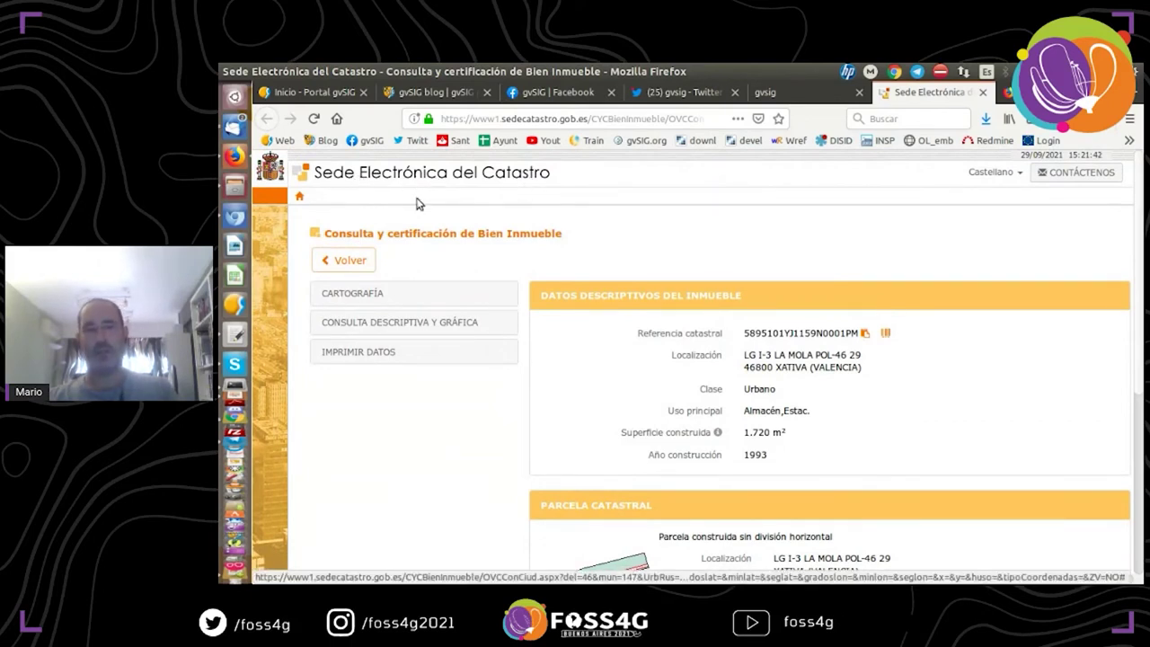
click(982, 93)
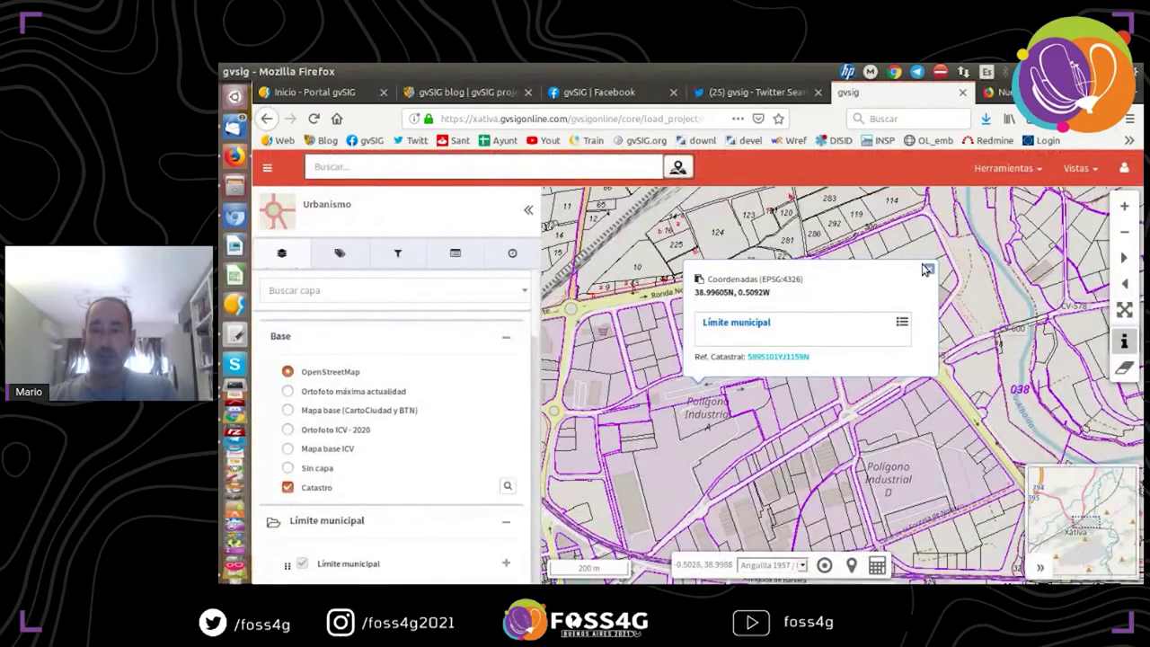
- Turn off the Catastro base layer, show the Parcelas urbana layer instead, and dismiss the parcel's information popup
scroll(410, 336, down, 6)
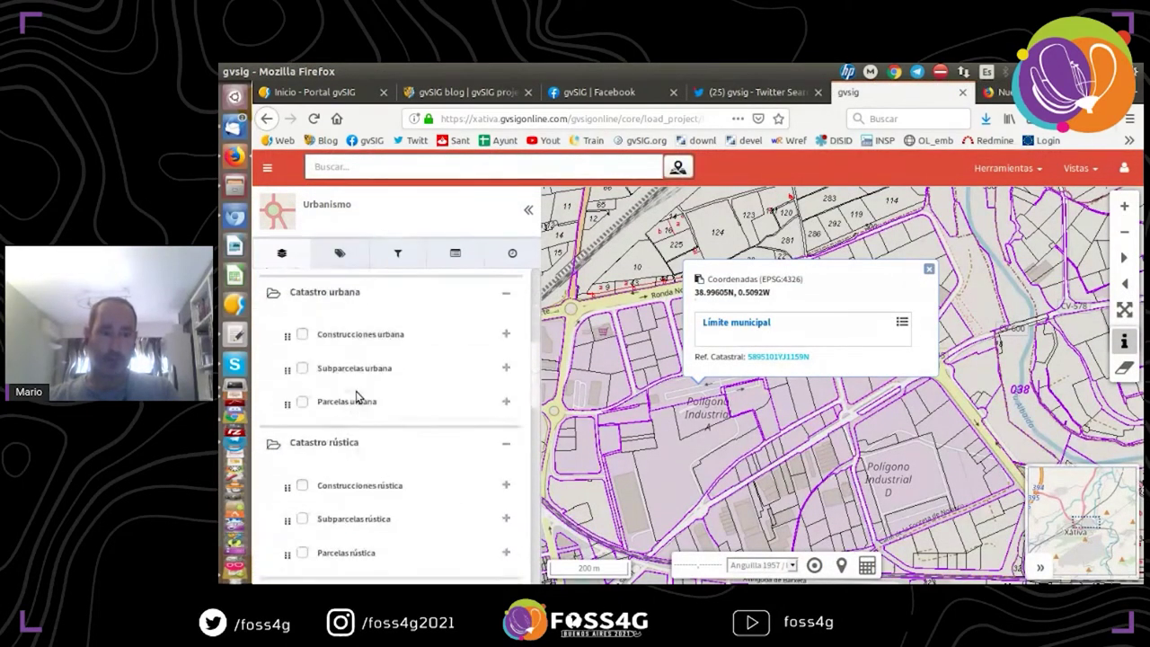
scroll(309, 406, up, 4)
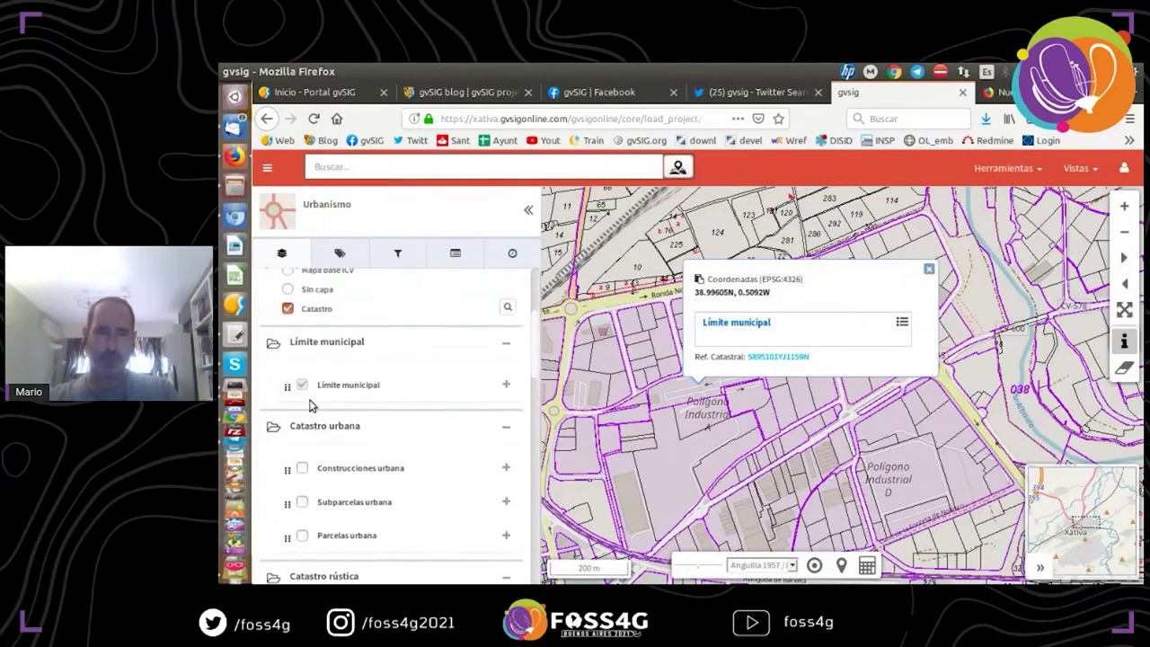
click(287, 331)
scroll(318, 385, down, 4)
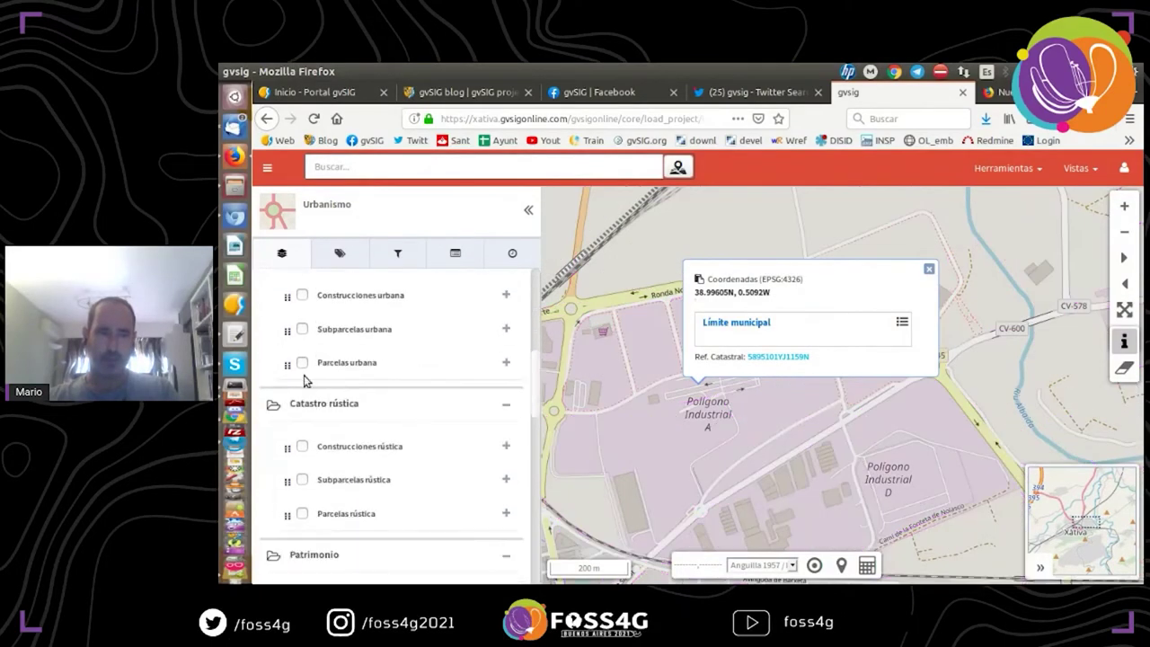
click(301, 364)
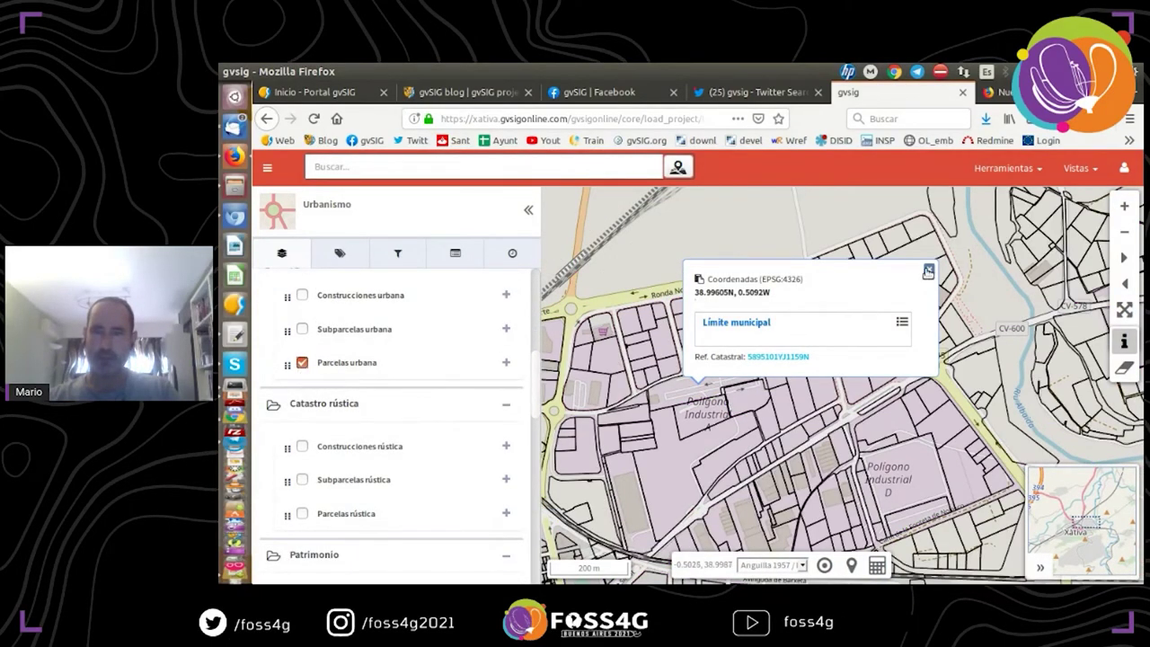
click(927, 271)
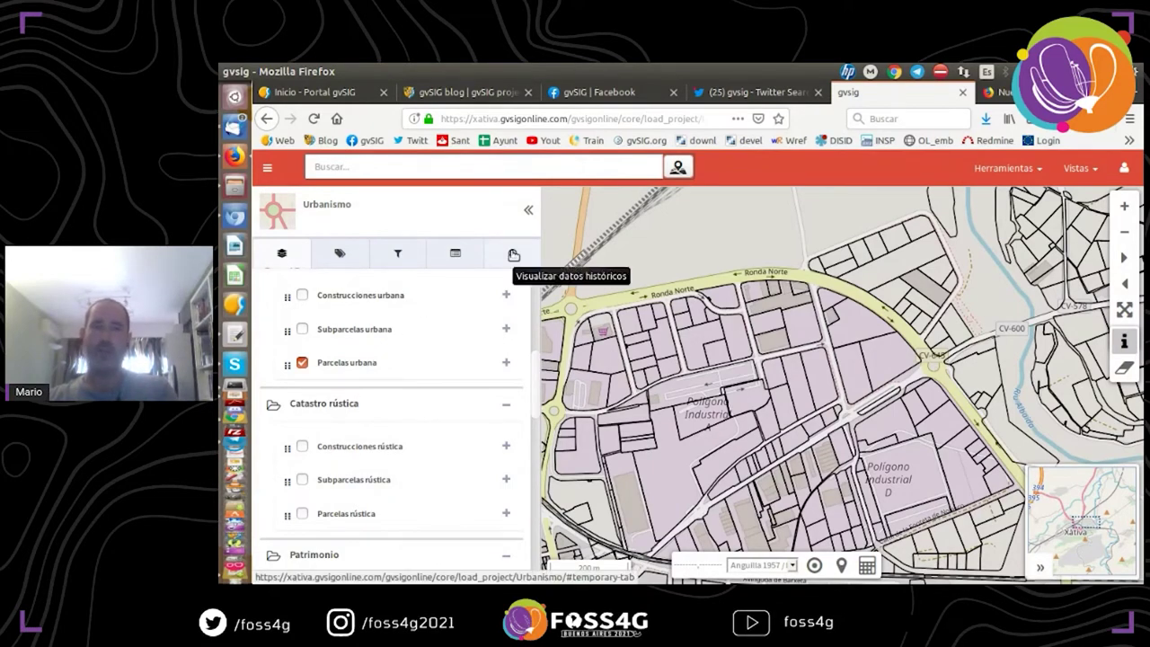
- Activate the temporal functions and set the Desde date of the urban parcels to 08-12-2008
click(513, 255)
click(273, 293)
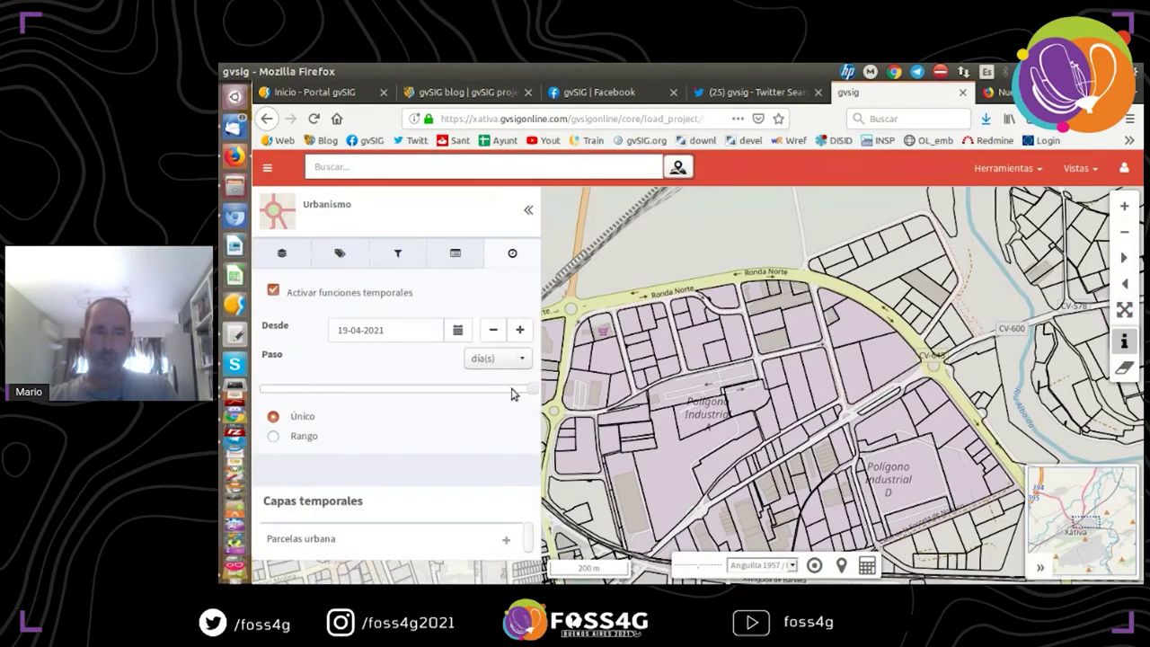
drag(518, 392, 360, 389)
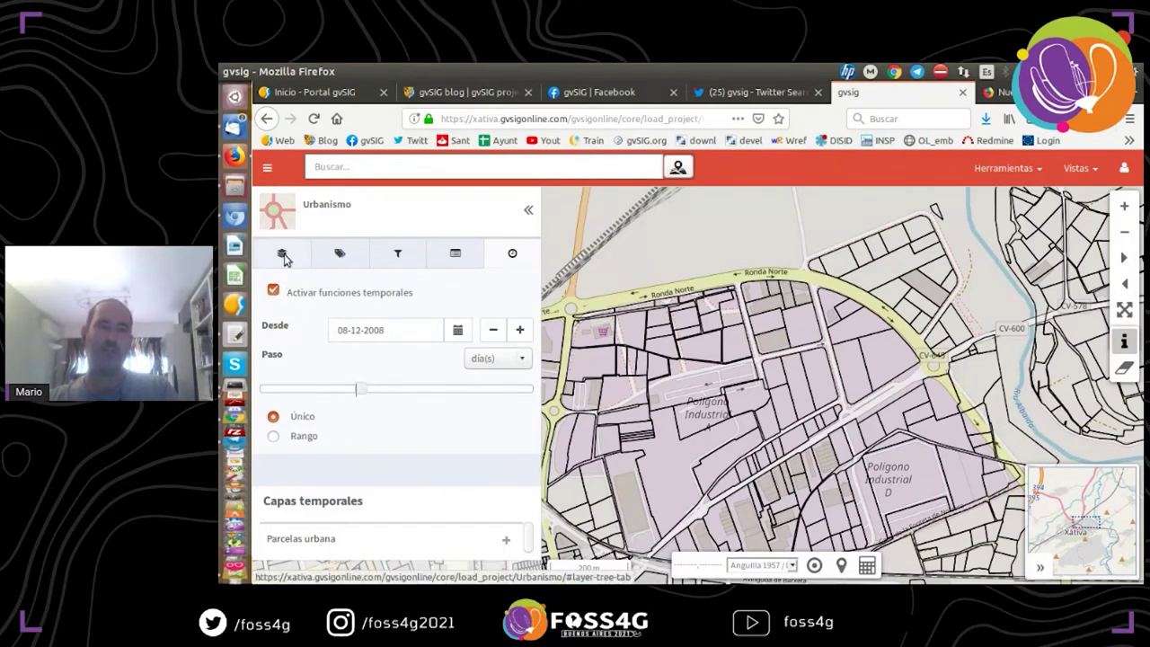
- Hide the Parcelas urbana layer and show the Catálogo de Bienes Protegidos layer from the Patrimonio group
click(282, 255)
scroll(331, 365, down, 2)
click(302, 289)
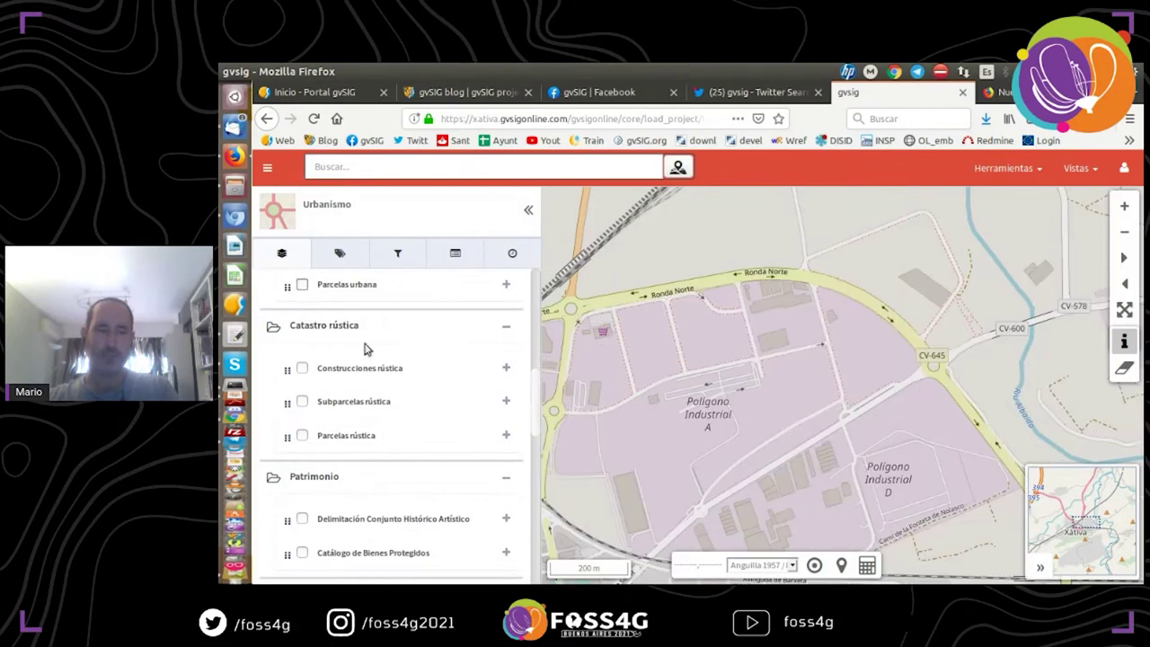
scroll(367, 347, down, 4)
click(303, 359)
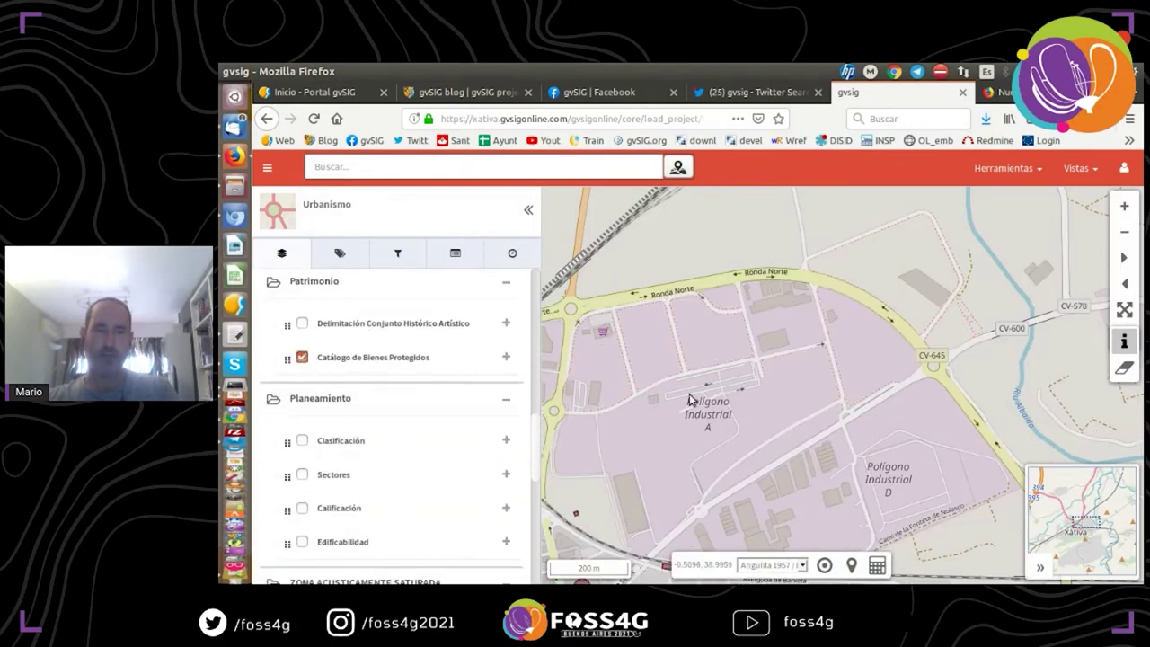
- Query the Basílica Santa Maria La Seu in Xàtiva's old town and list its protected-asset multimedia resources
drag(705, 440, 804, 348)
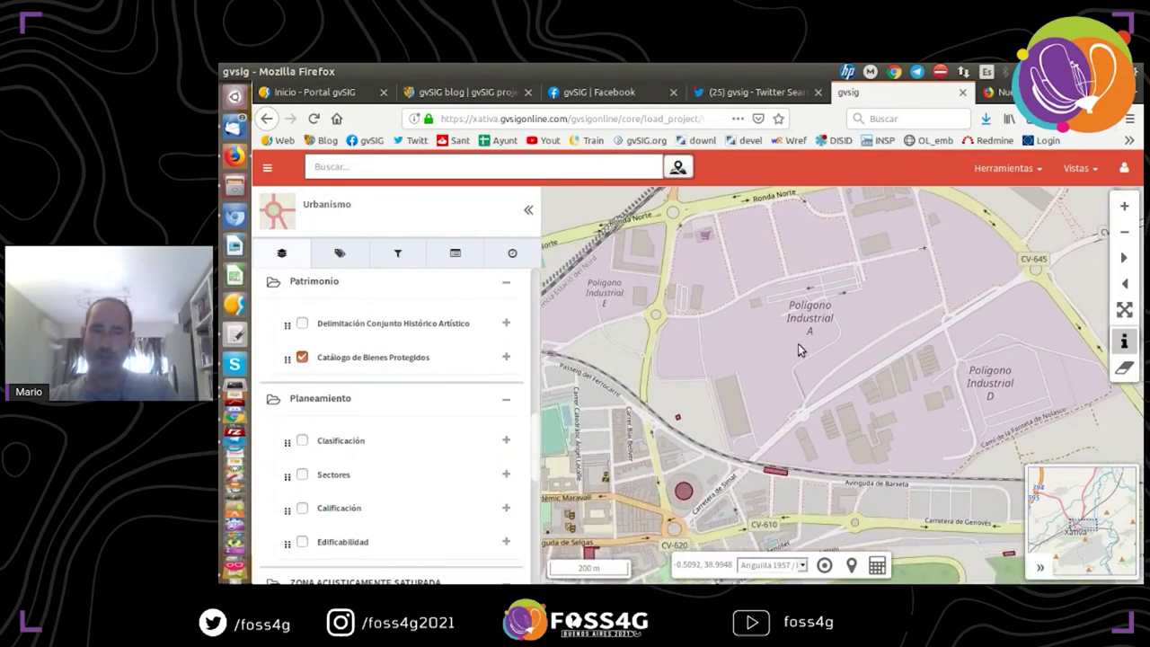
drag(699, 452, 880, 290)
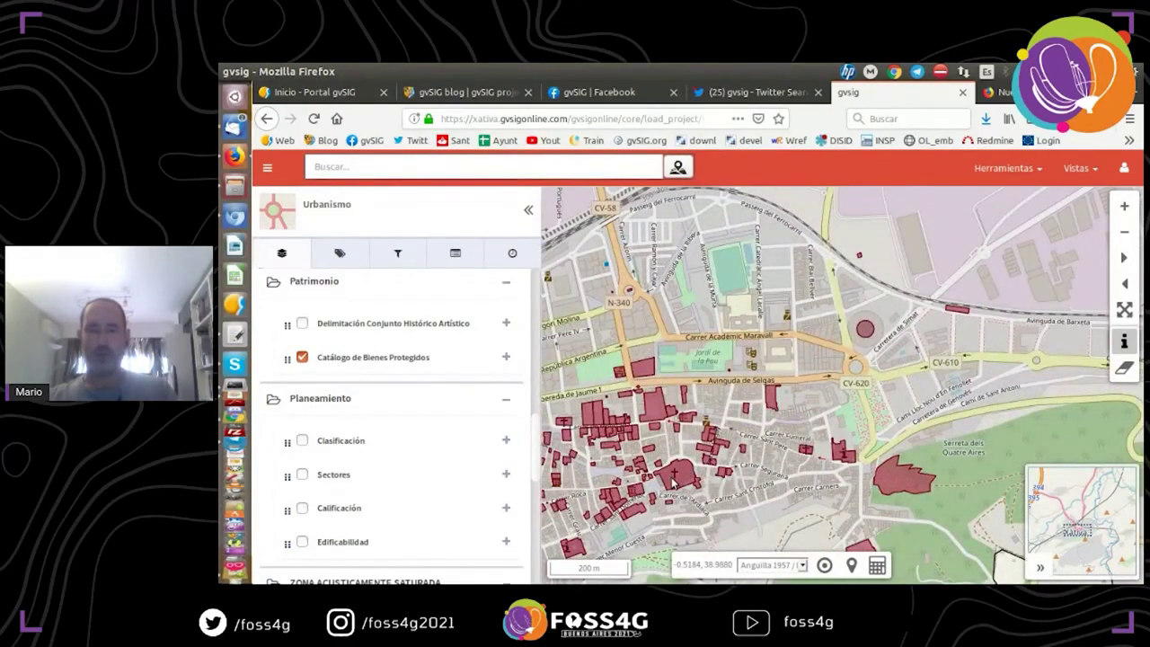
scroll(672, 483, up, 2)
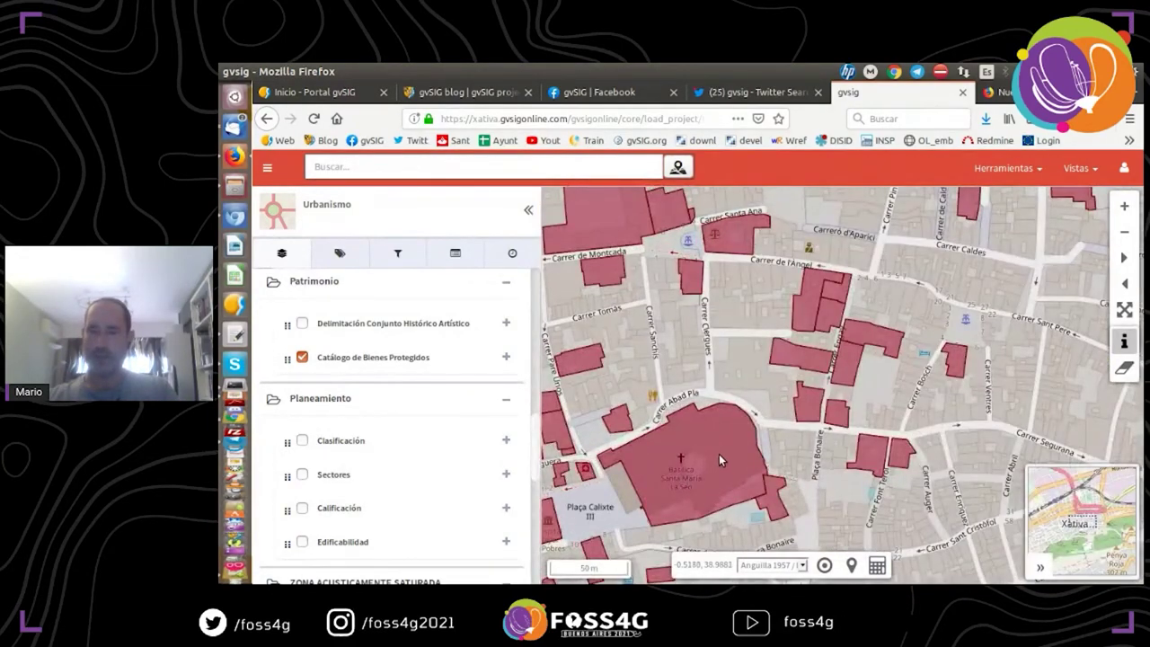
click(718, 460)
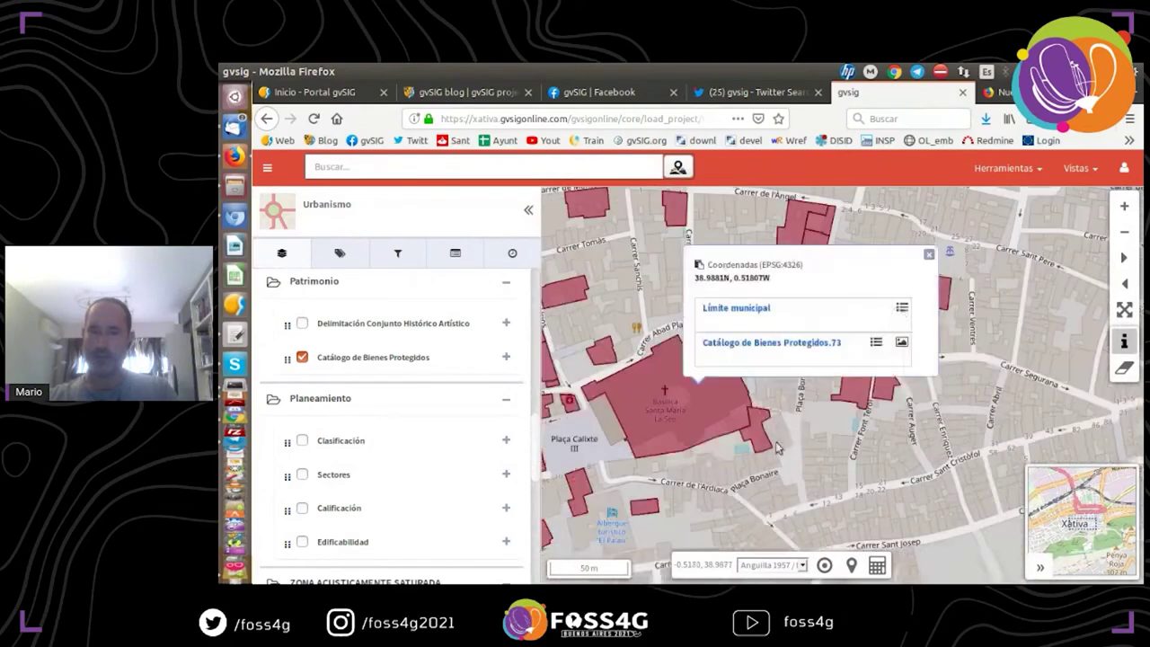
click(903, 343)
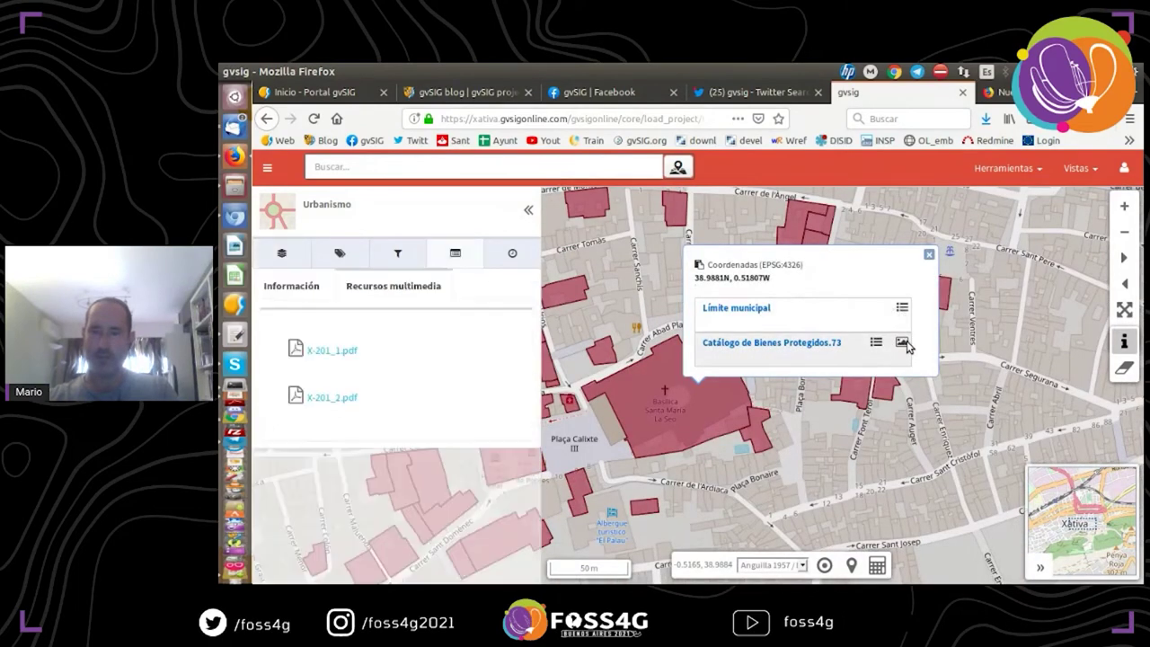
- Review the basilica's X-201_1.pdf catalogue sheet and its attribute information, and dismiss the map popup
click(333, 351)
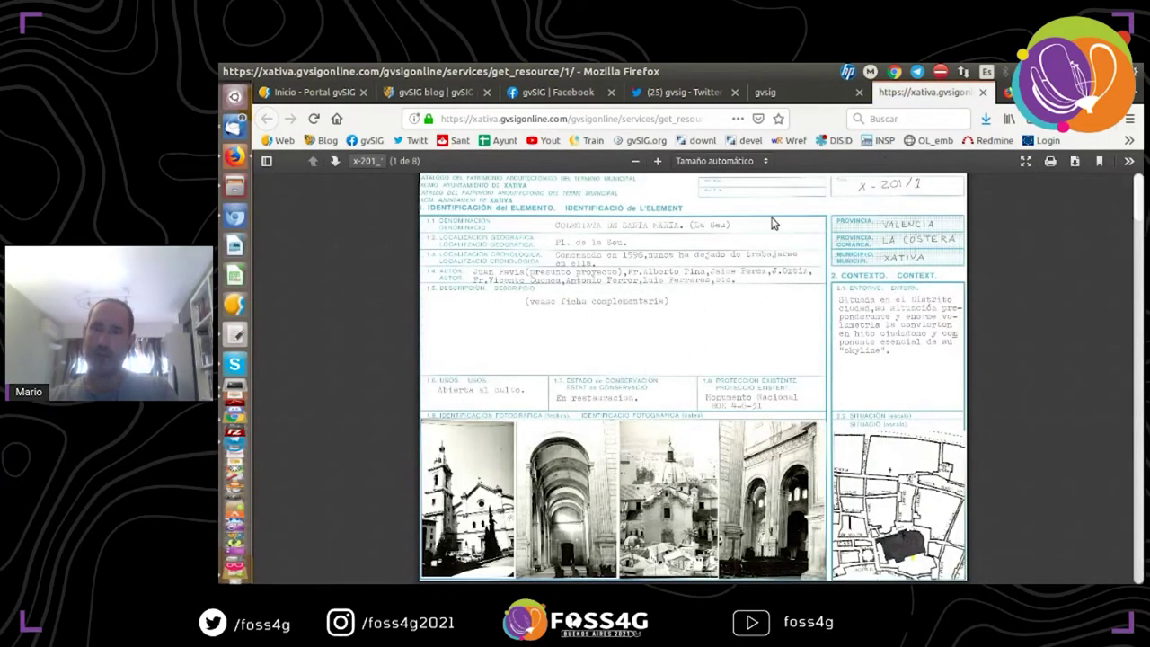
scroll(764, 319, down, 5)
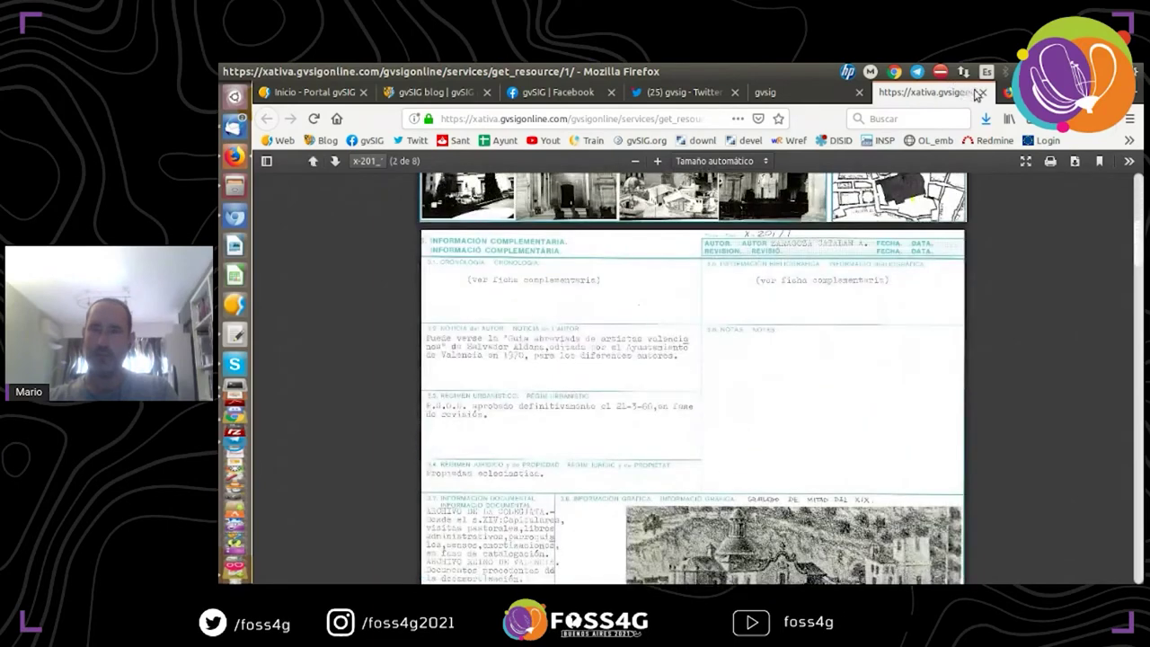
click(981, 93)
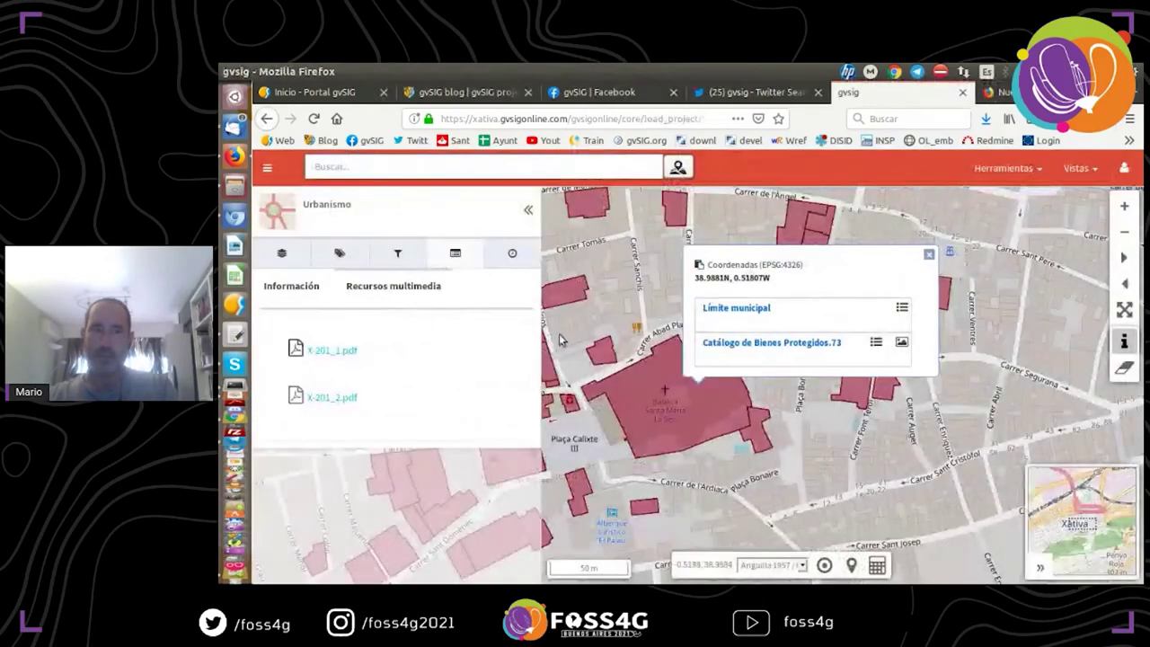
click(280, 287)
click(928, 254)
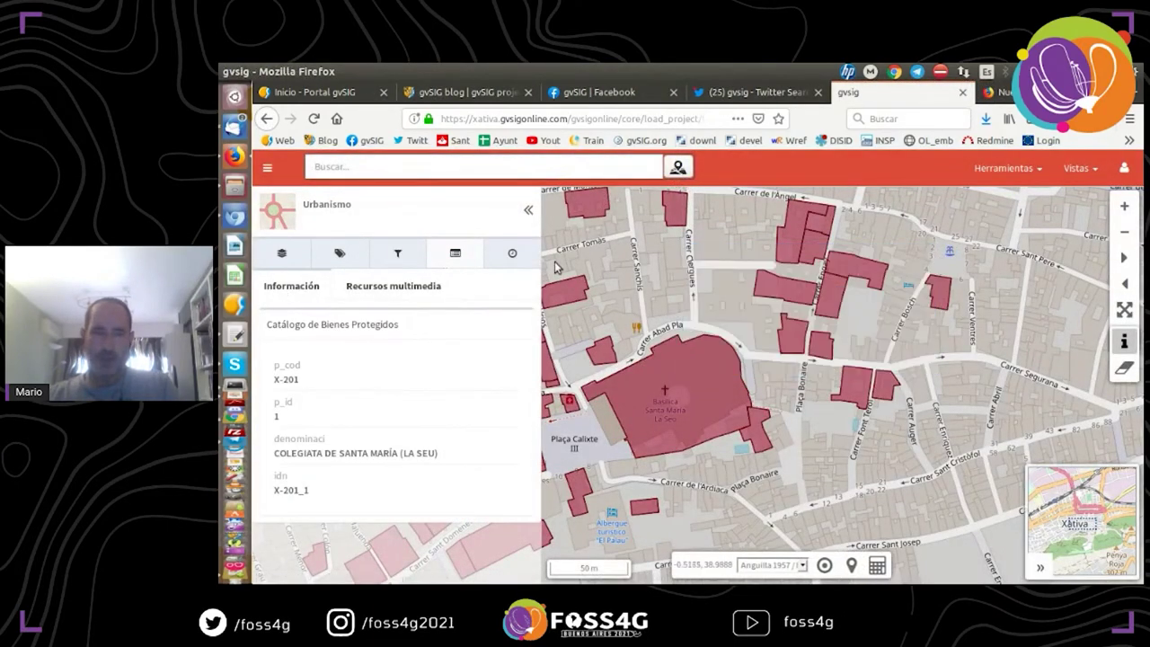
- Show the Calificación layer from the Planeamiento group on the map
click(281, 255)
scroll(409, 359, down, 3)
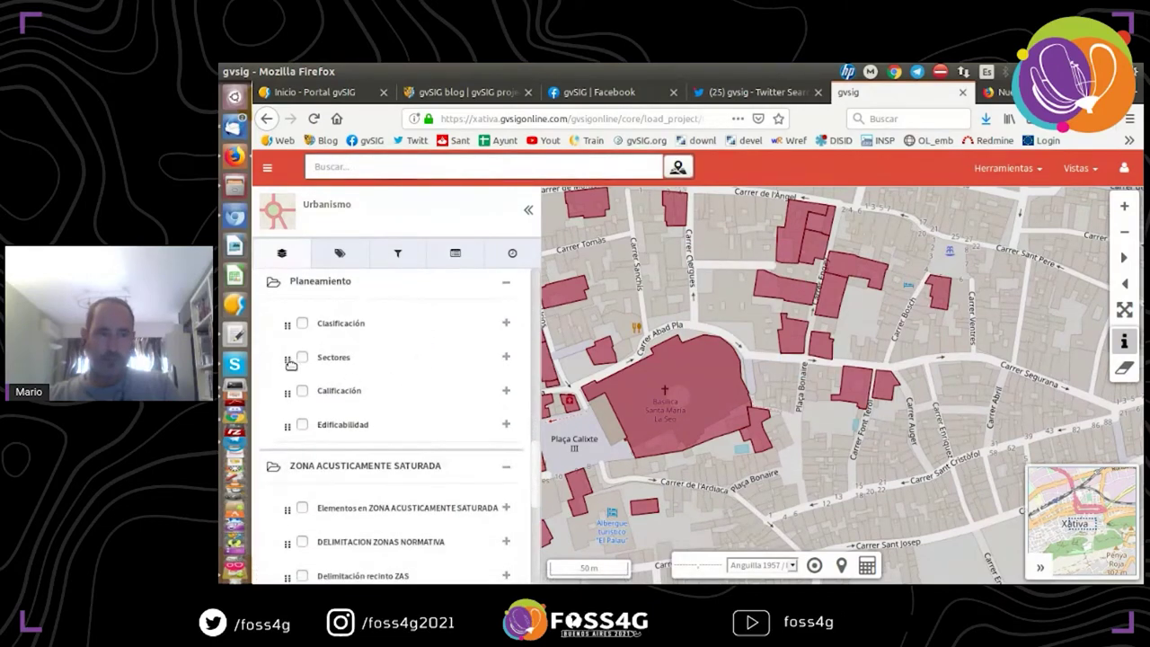
click(301, 392)
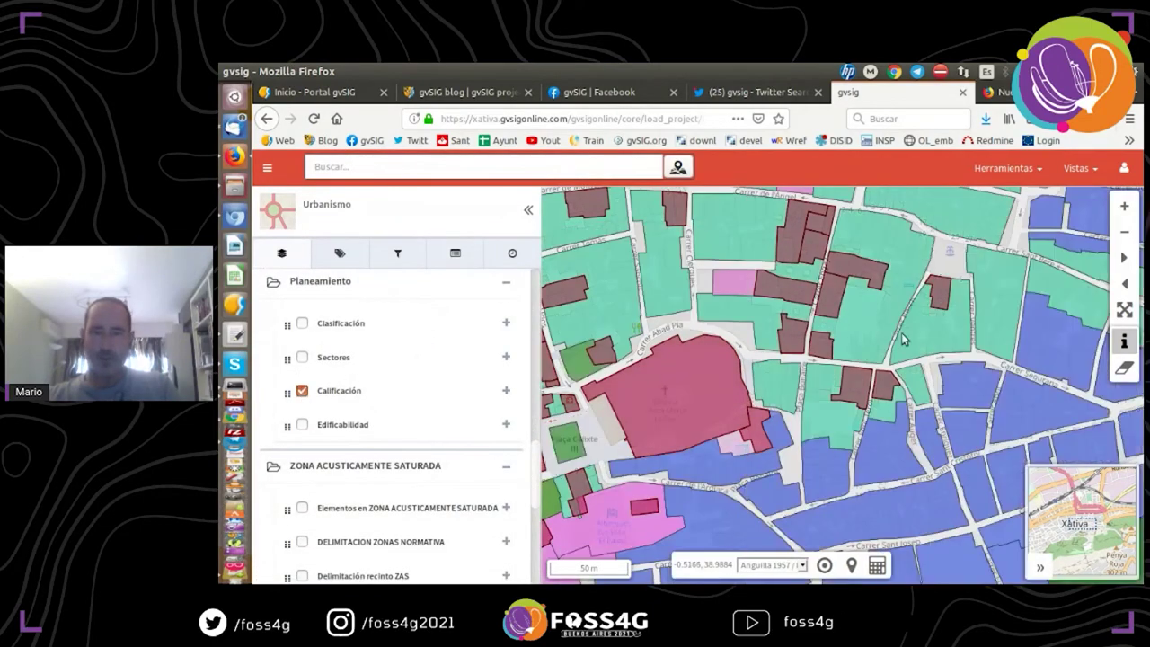
- Query the Calificación zone beside Carrer Clergues and Carrer de l'Àngel, and review its linked planning ordinance document
scroll(901, 332, down, 1)
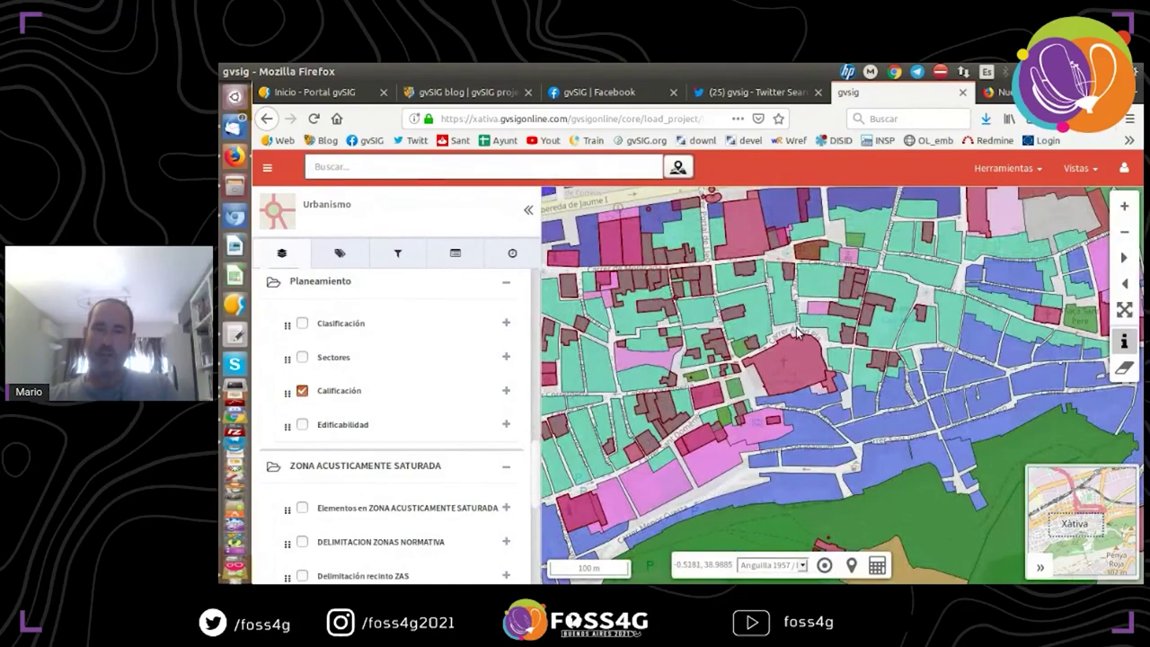
scroll(796, 333, up, 1)
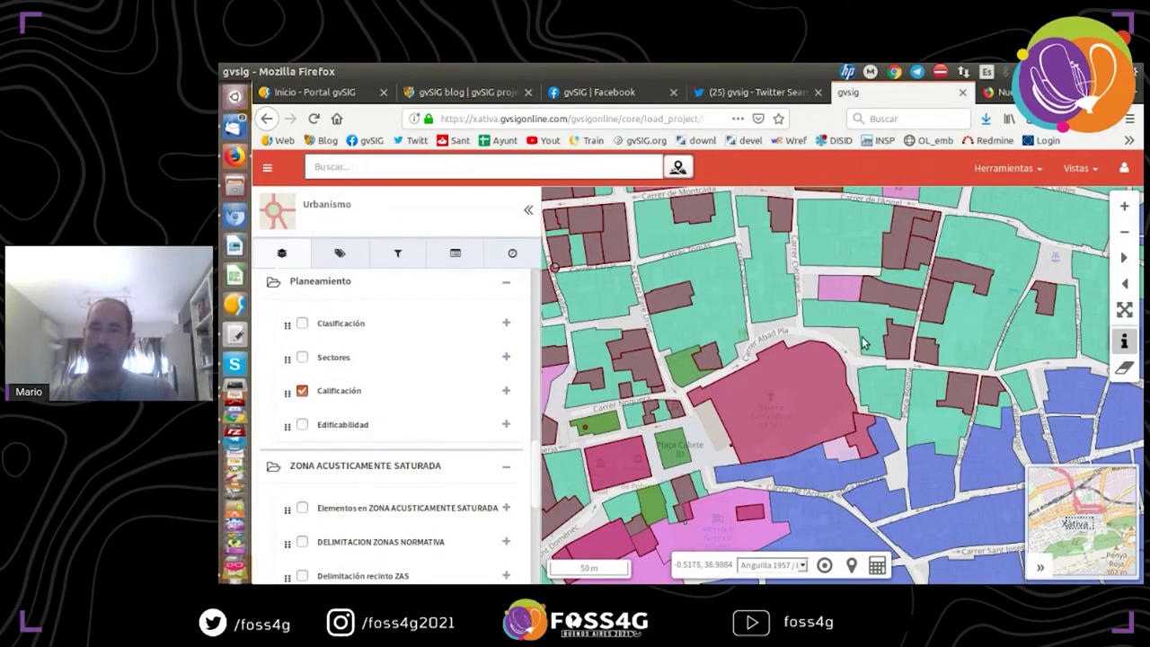
scroll(800, 220, up, 2)
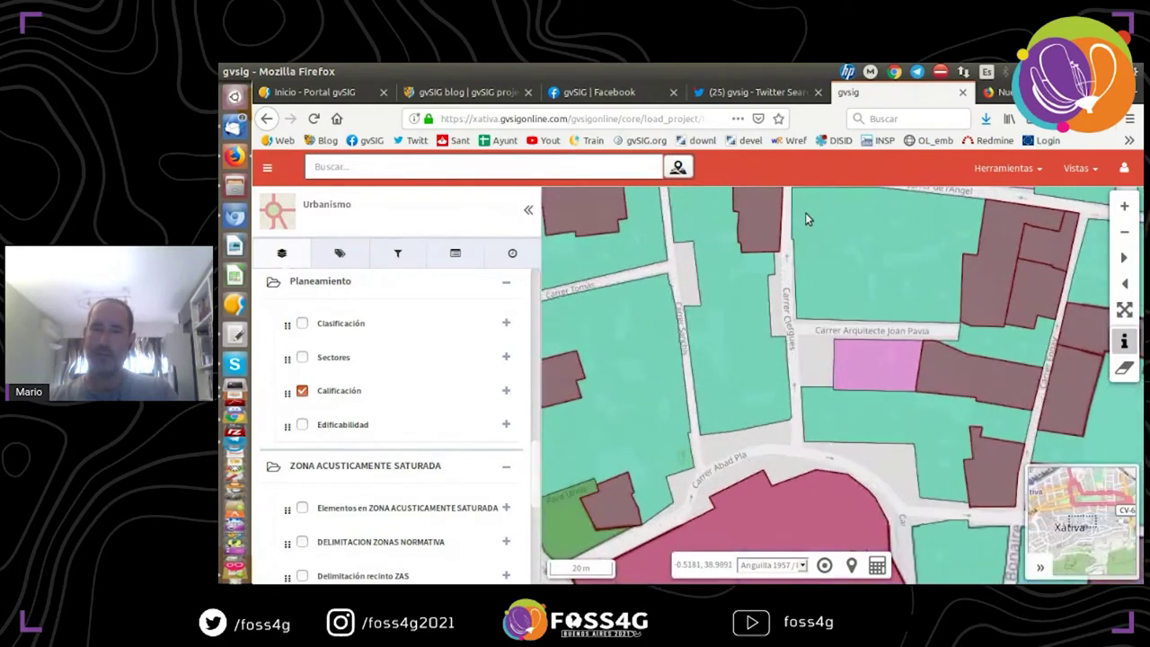
click(814, 206)
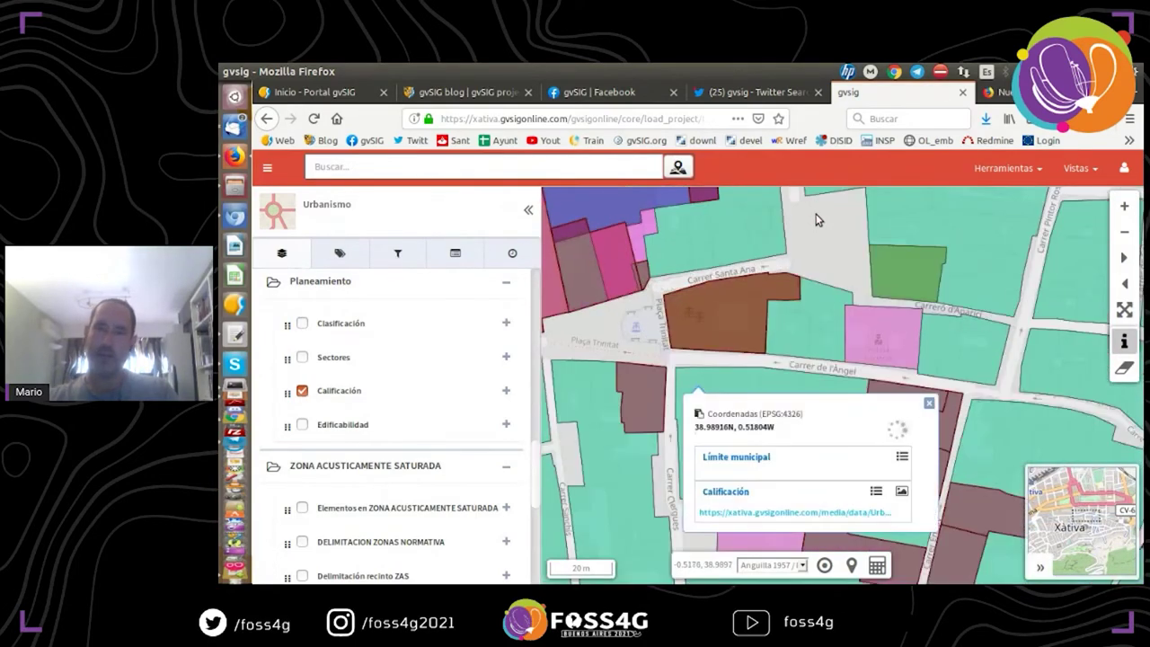
click(770, 513)
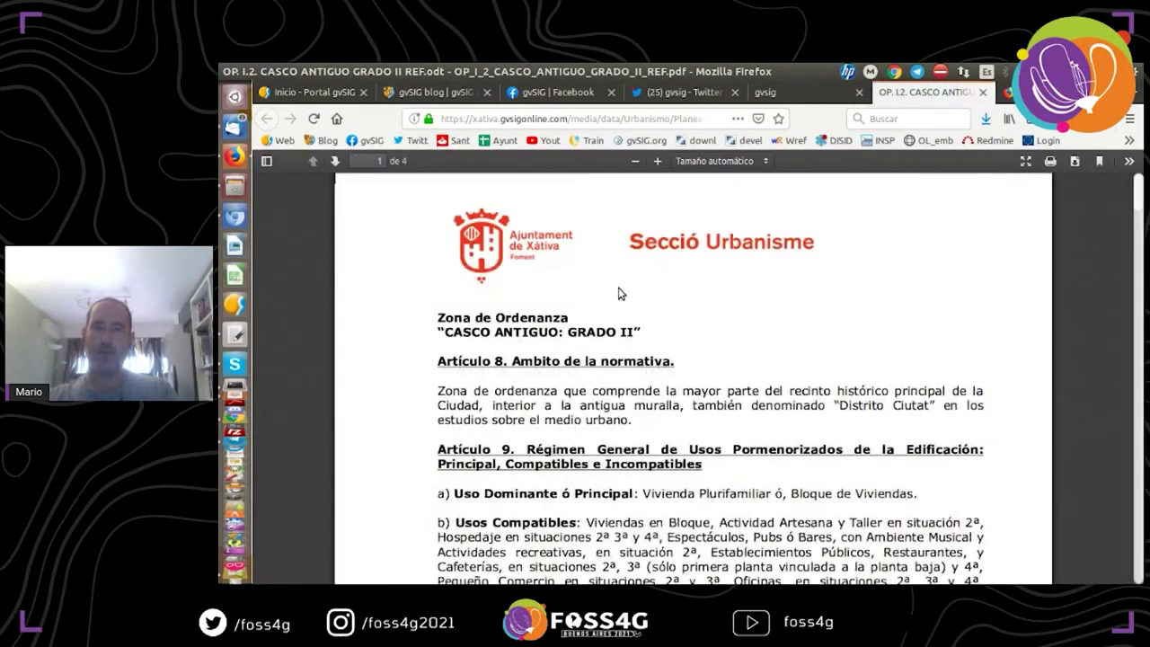
scroll(618, 293, down, 10)
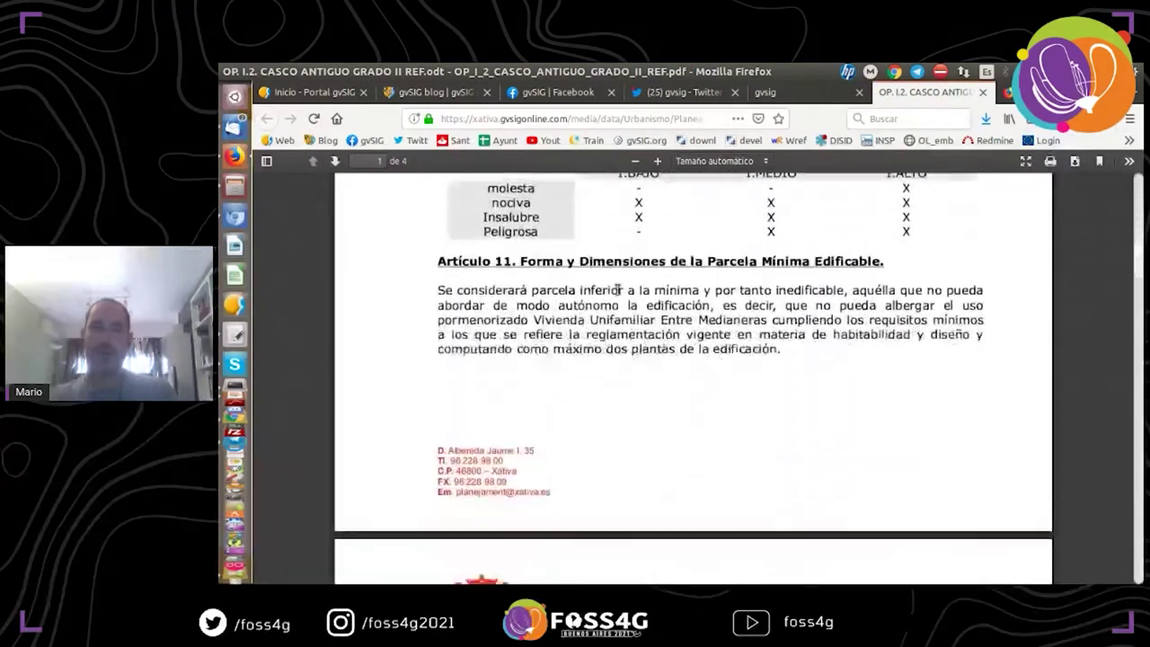
scroll(618, 293, down, 10)
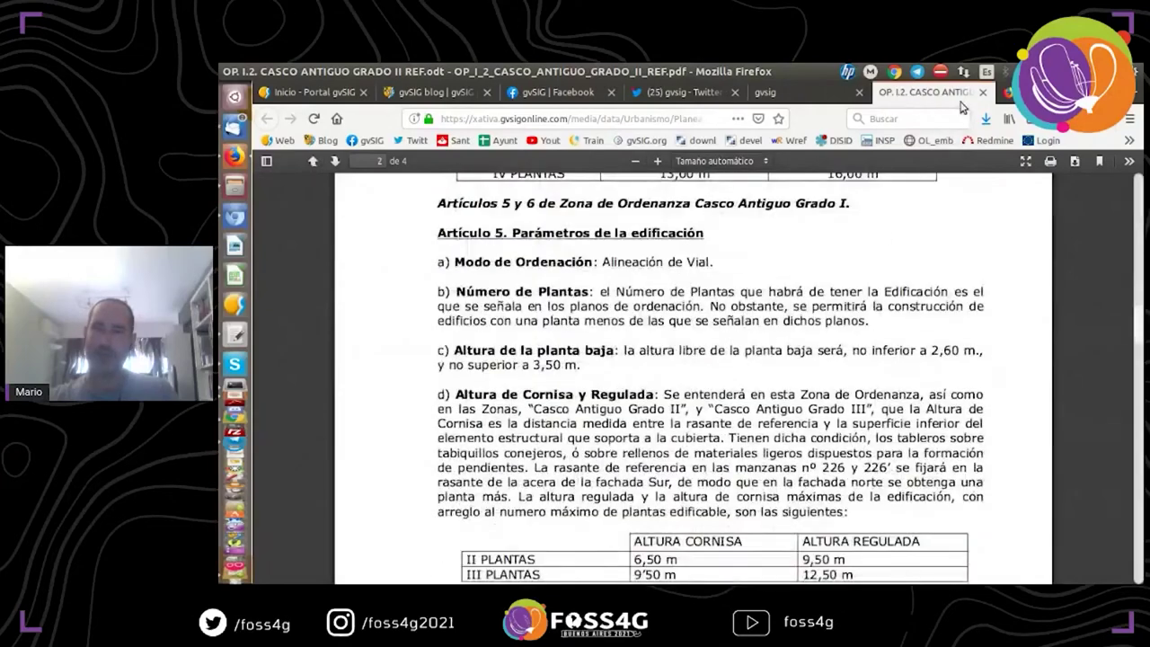
click(982, 93)
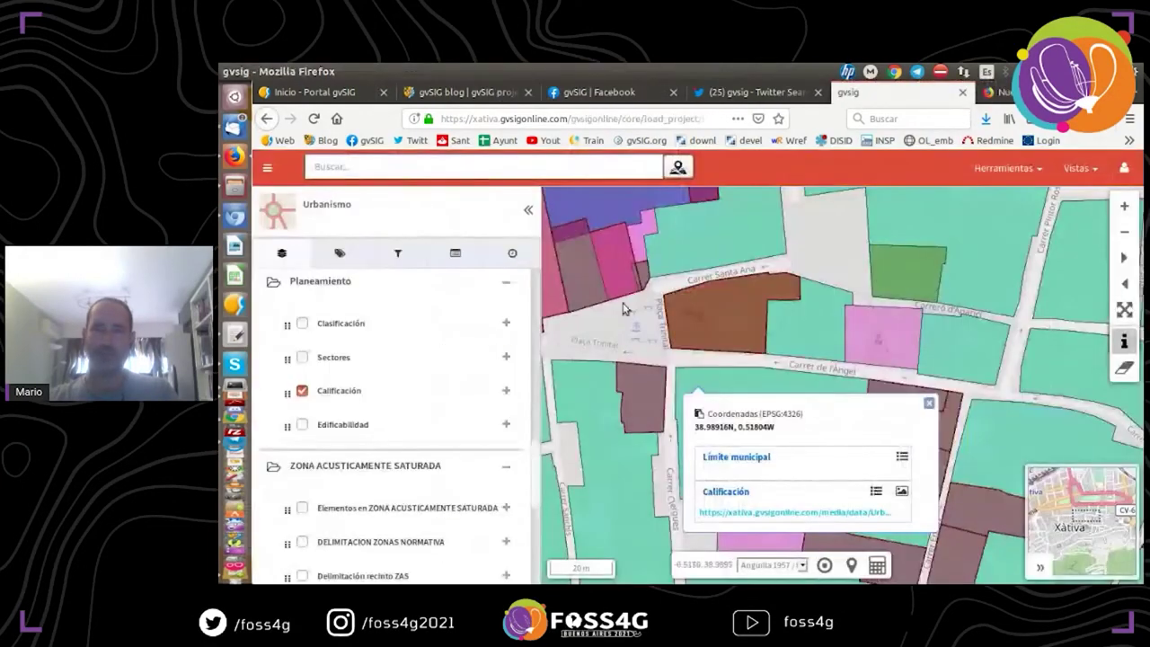
- Show the Polígono 40, Hoja 1 layer from the Instituto Geográfico y Catastral group and dismiss the Calificación query popup
scroll(395, 359, down, 5)
scroll(303, 354, down, 3)
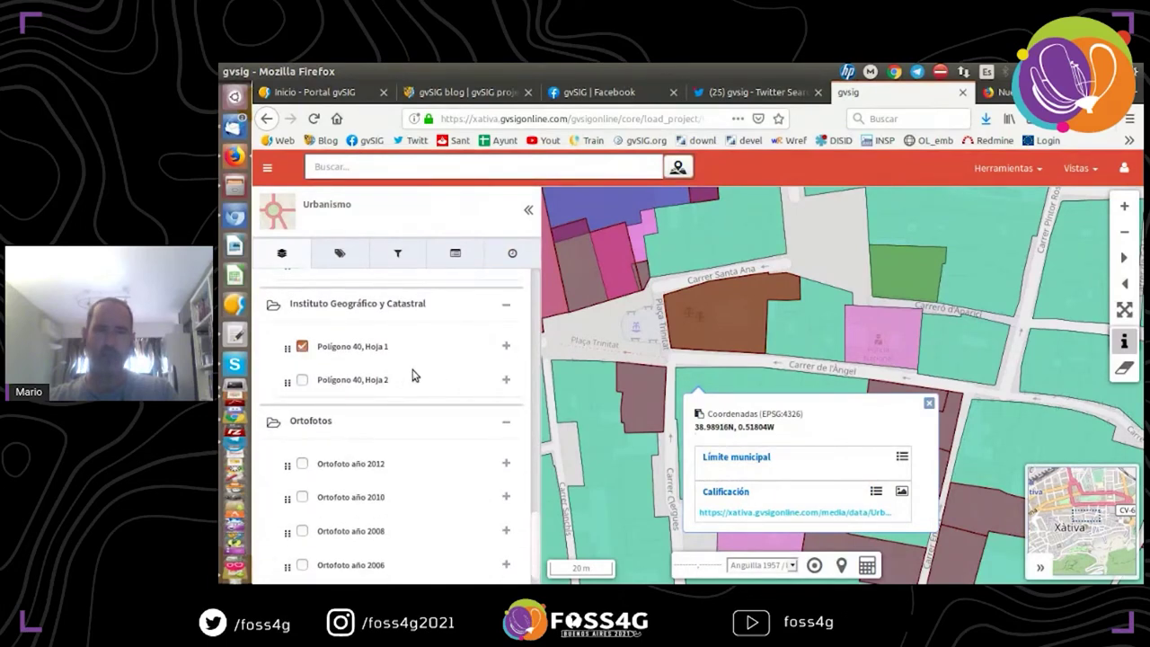
click(927, 405)
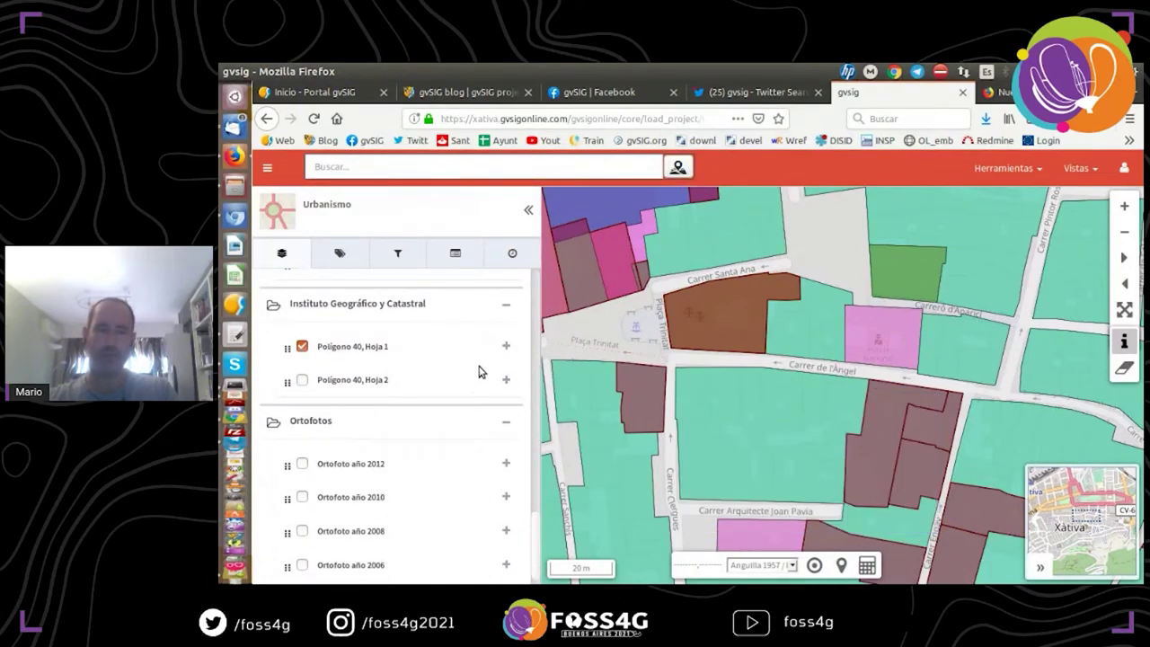
- Zoom to the extent of the Polígono 40, Hoja 1 layer and examine its historical parcel drawings up close
click(505, 348)
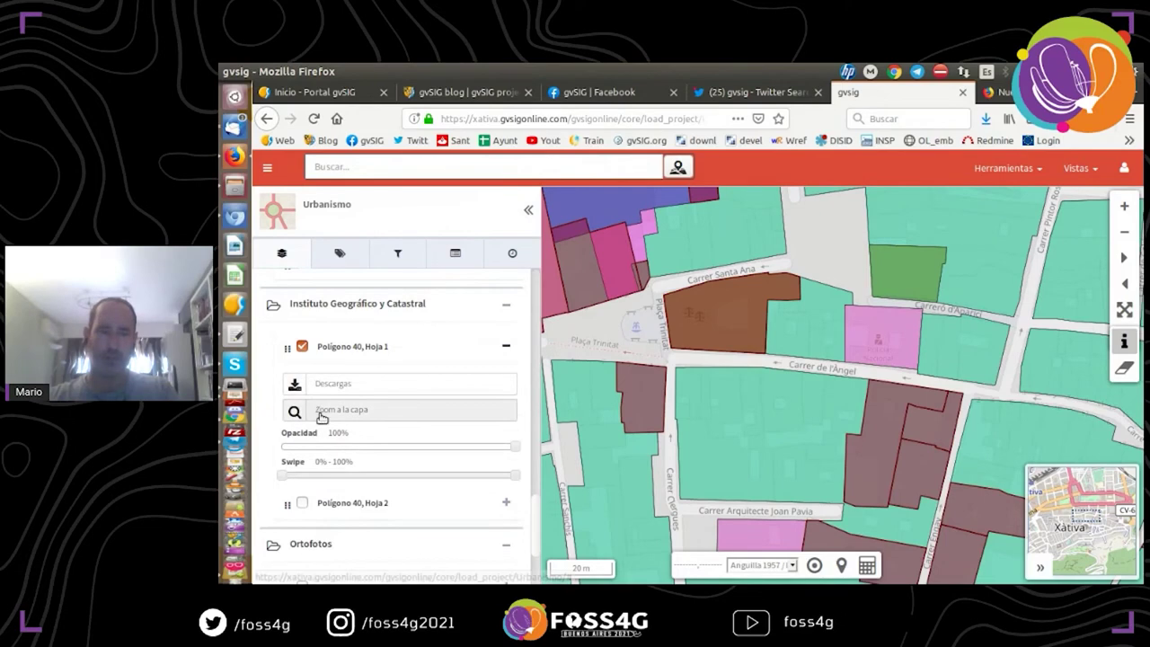
click(326, 415)
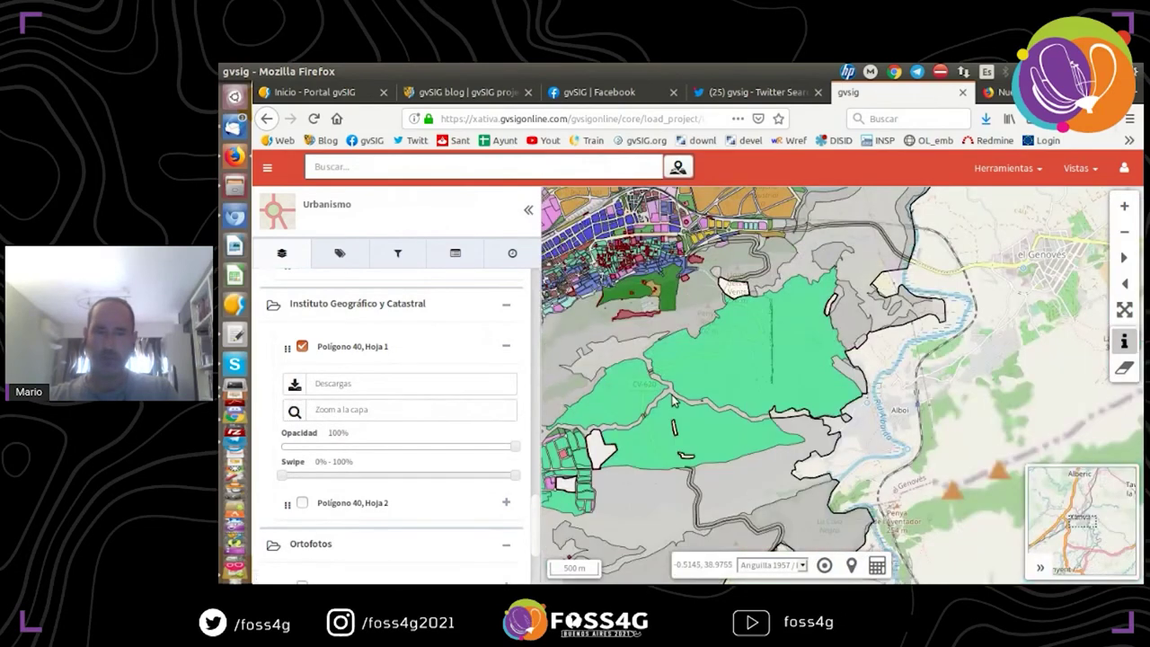
scroll(674, 400, up, 2)
scroll(760, 323, up, 1)
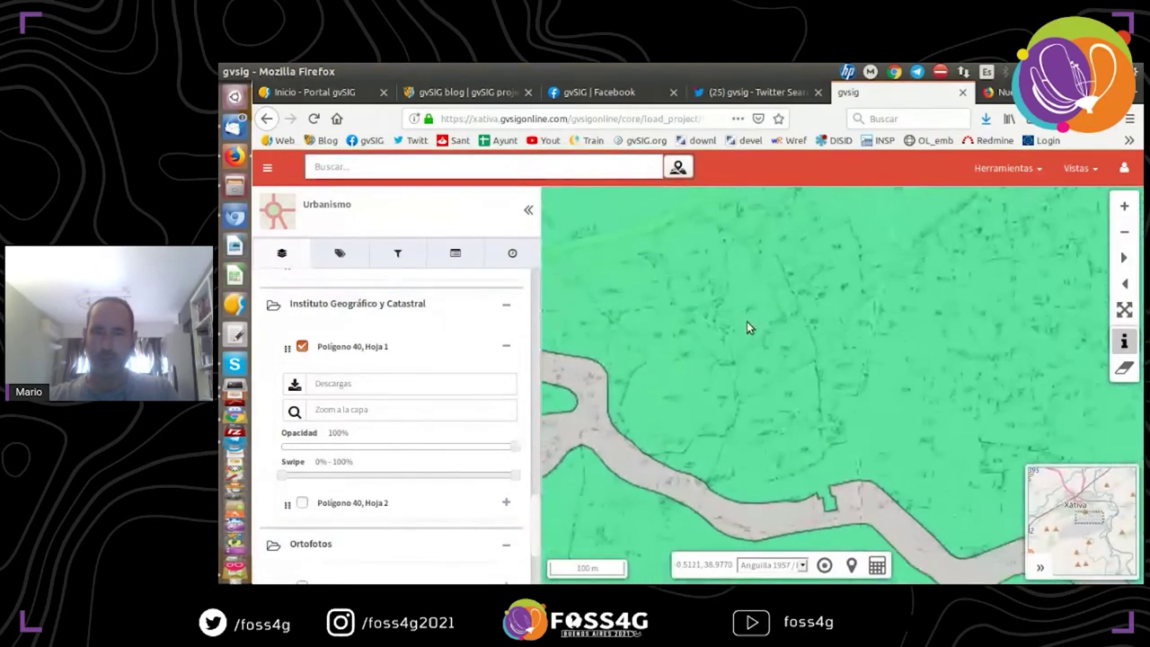
scroll(751, 370, up, 1)
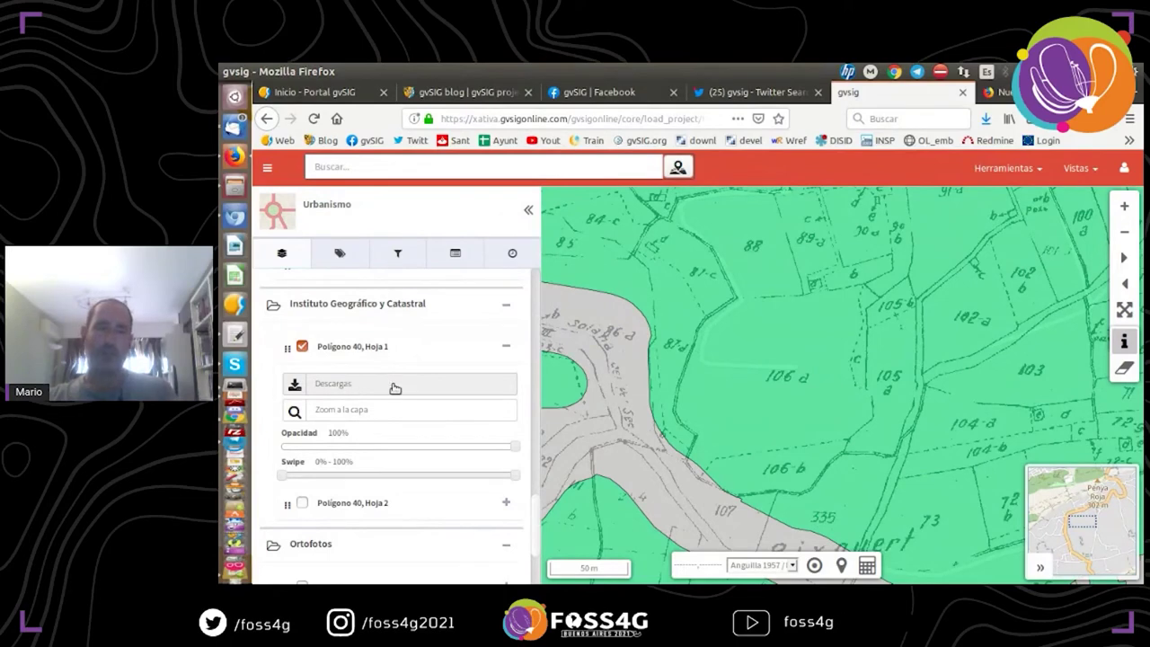
- Hide the Polígono 40, Hoja 1 layer and the Calificación layer on the map
scroll(429, 387, down, 4)
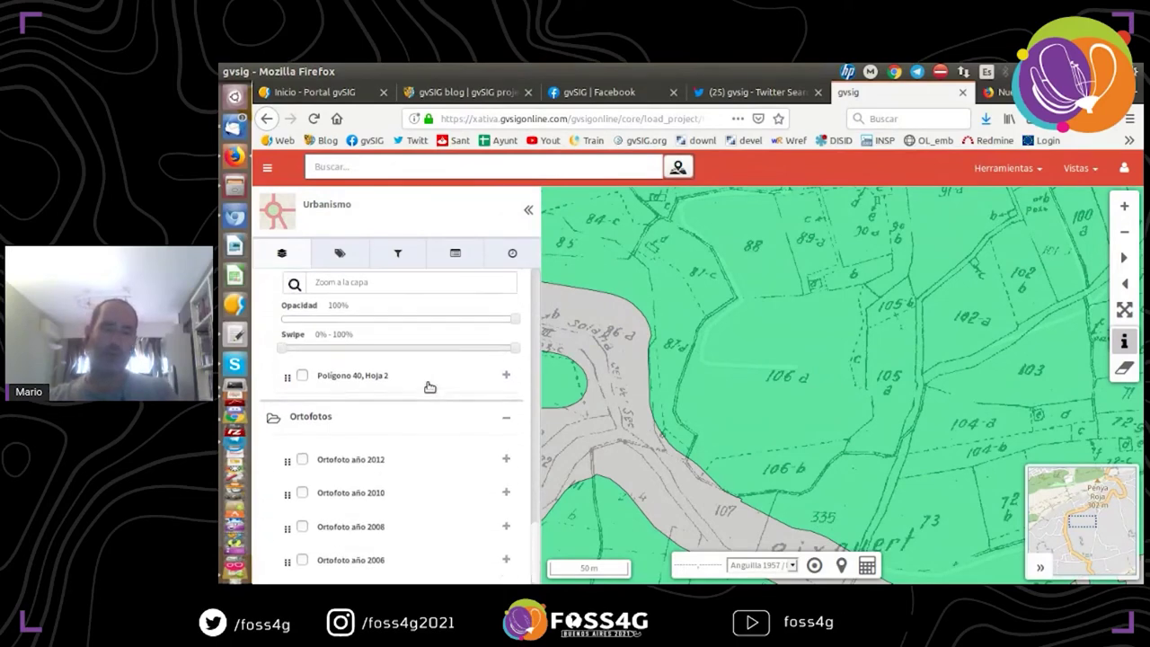
scroll(437, 418, down, 2)
scroll(324, 360, up, 5)
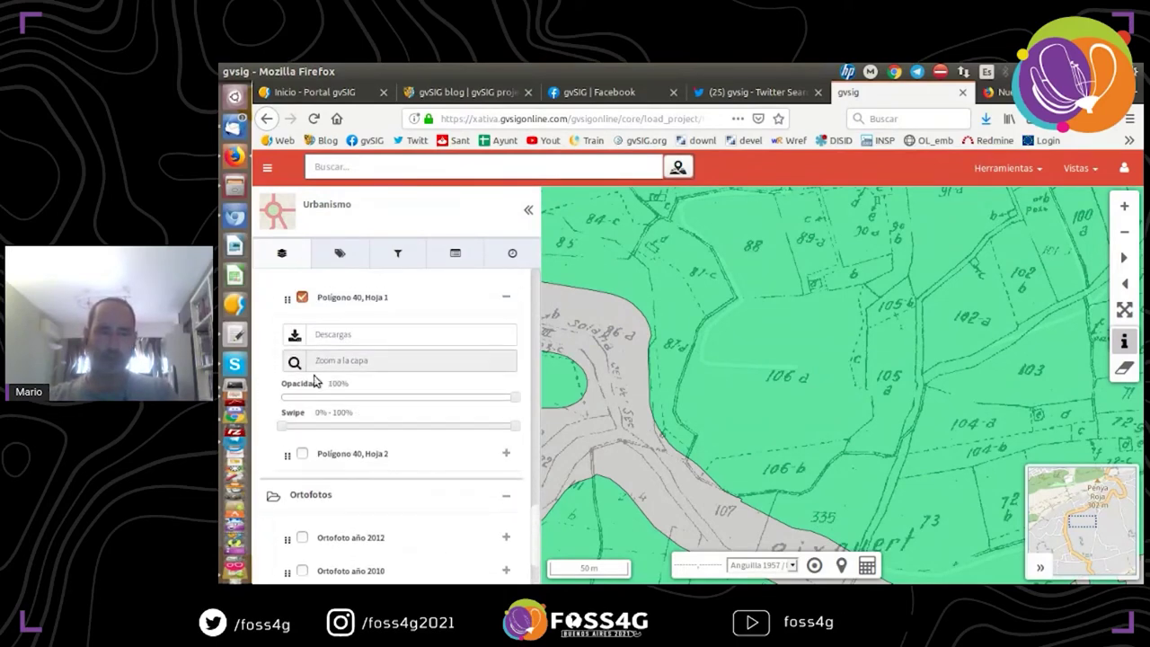
click(302, 299)
scroll(334, 389, up, 5)
scroll(332, 389, up, 5)
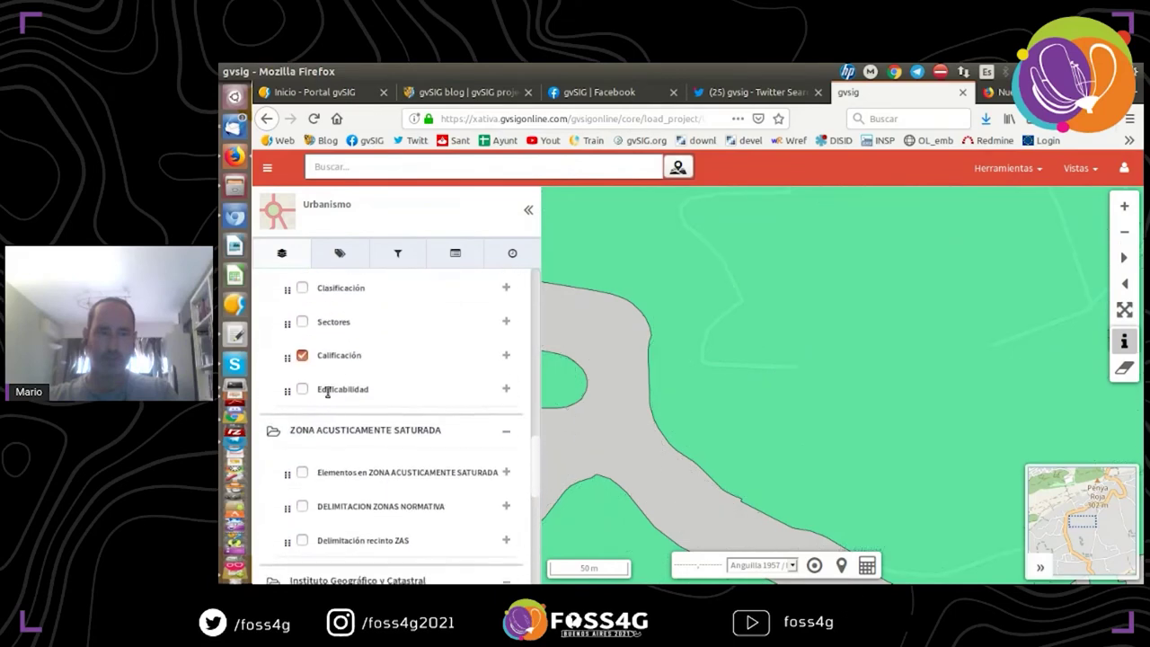
click(303, 413)
- Show the Ortofoto año 2012 layer and examine its coverage around Xàtiva
scroll(328, 412, down, 6)
scroll(326, 412, down, 5)
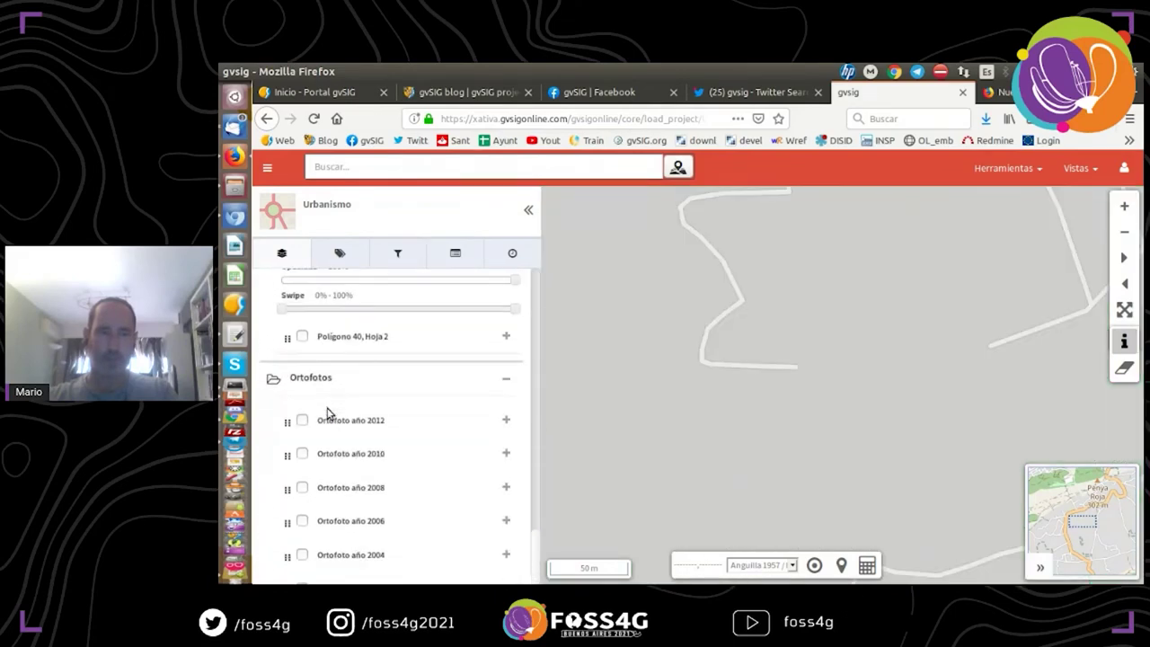
click(301, 381)
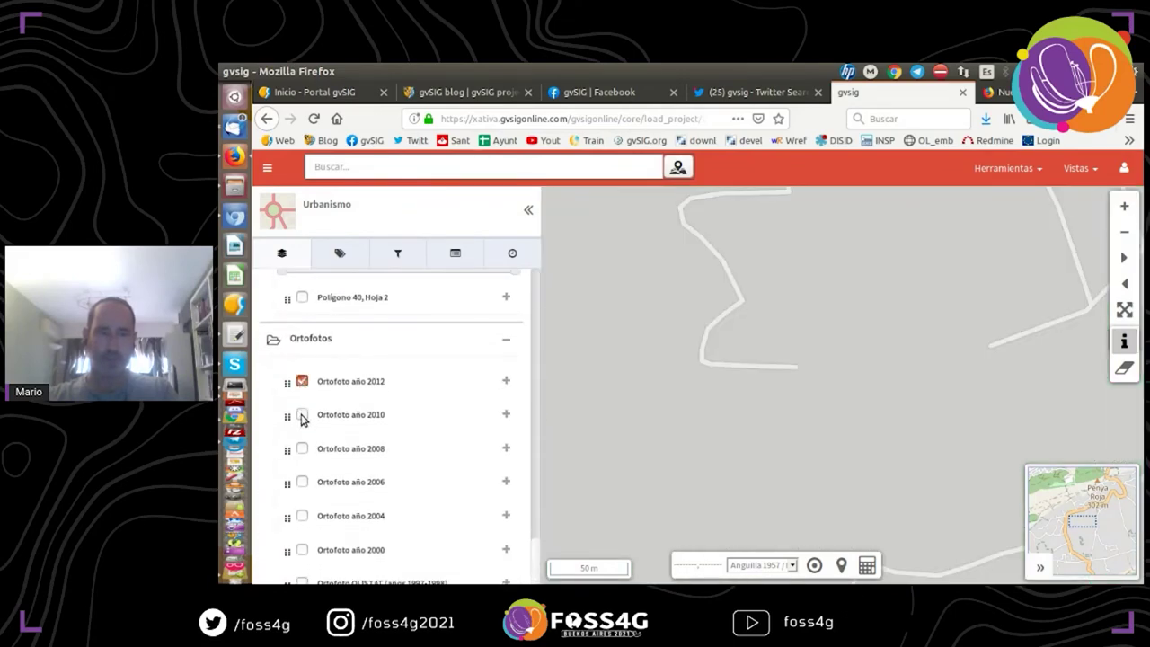
scroll(876, 386, down, 1)
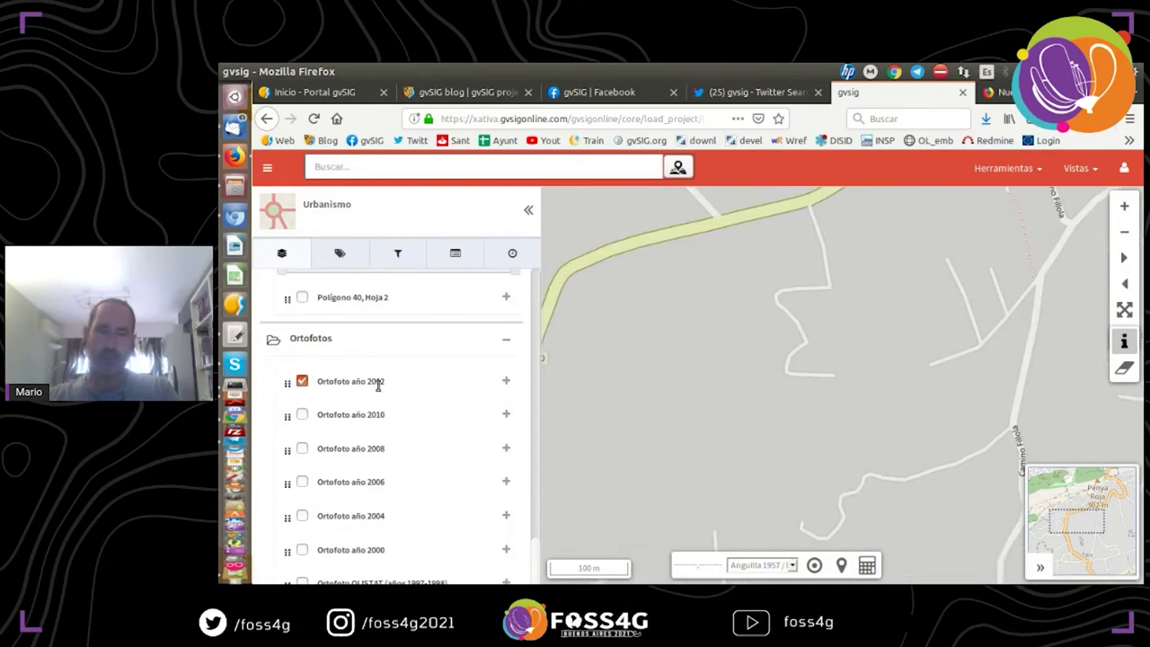
scroll(925, 387, down, 2)
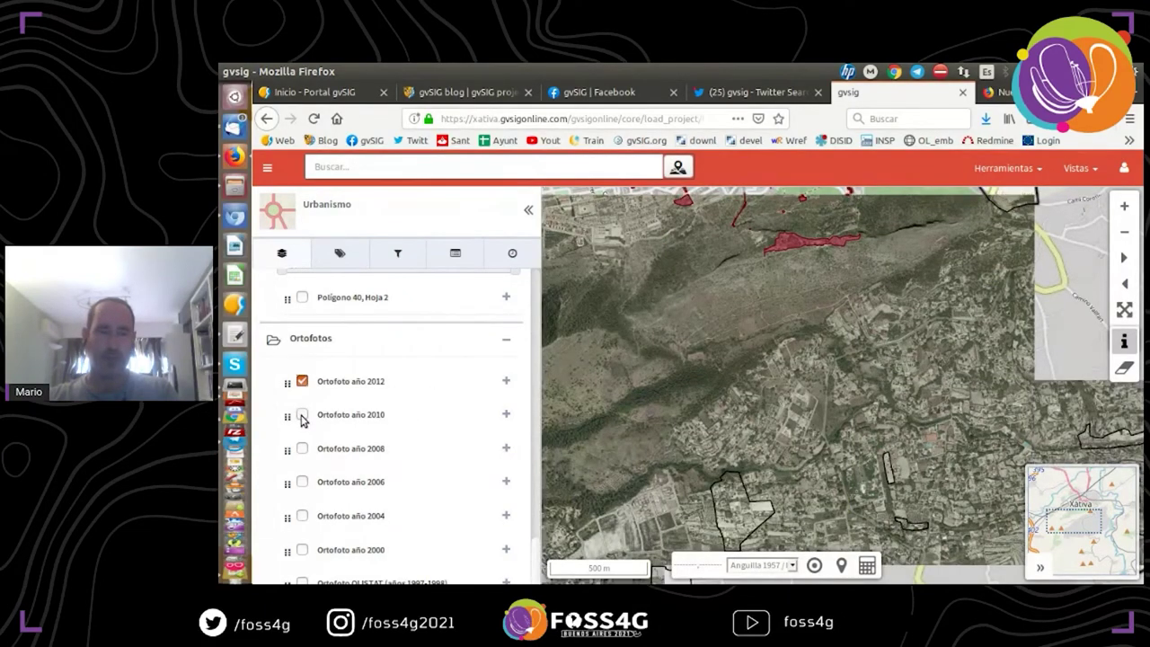
- Show the Ortofoto año 2010 layer and set the 2012 orthophoto's swipe range to 0% - 95% to compare them
click(301, 416)
scroll(904, 429, up, 4)
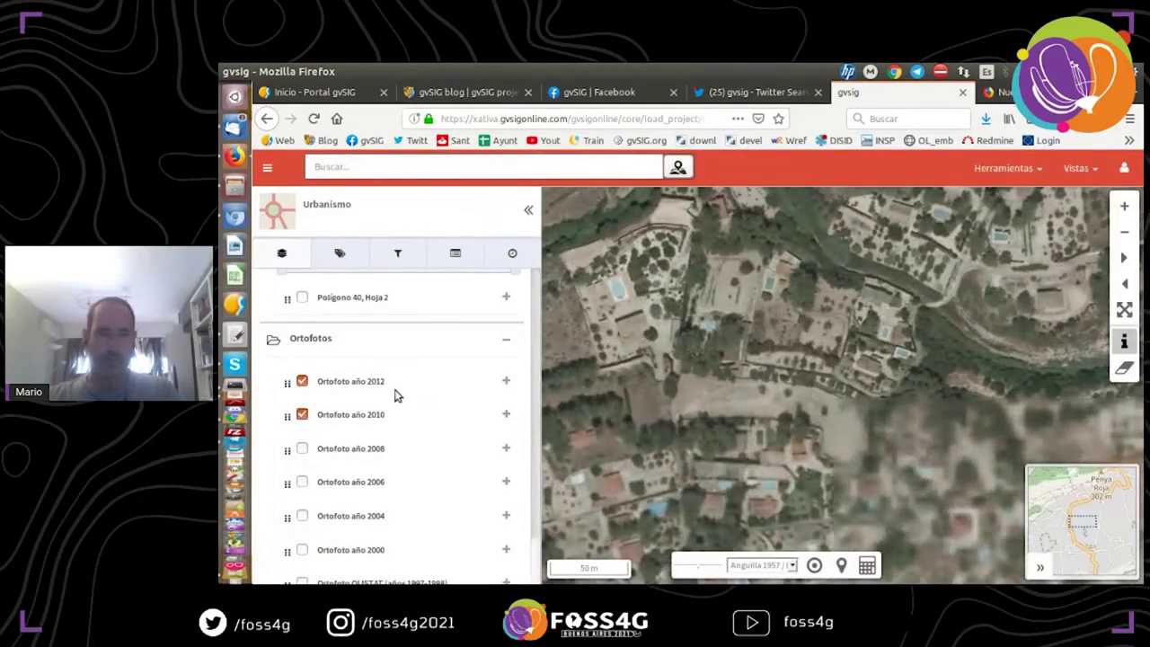
click(506, 381)
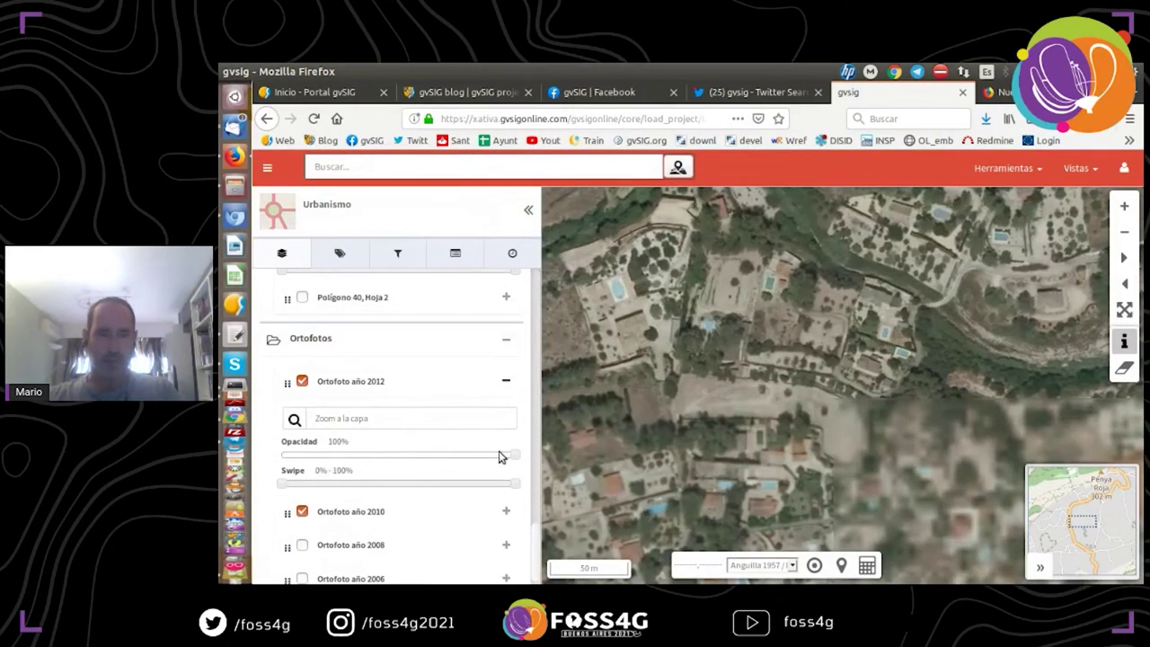
drag(514, 459, 508, 482)
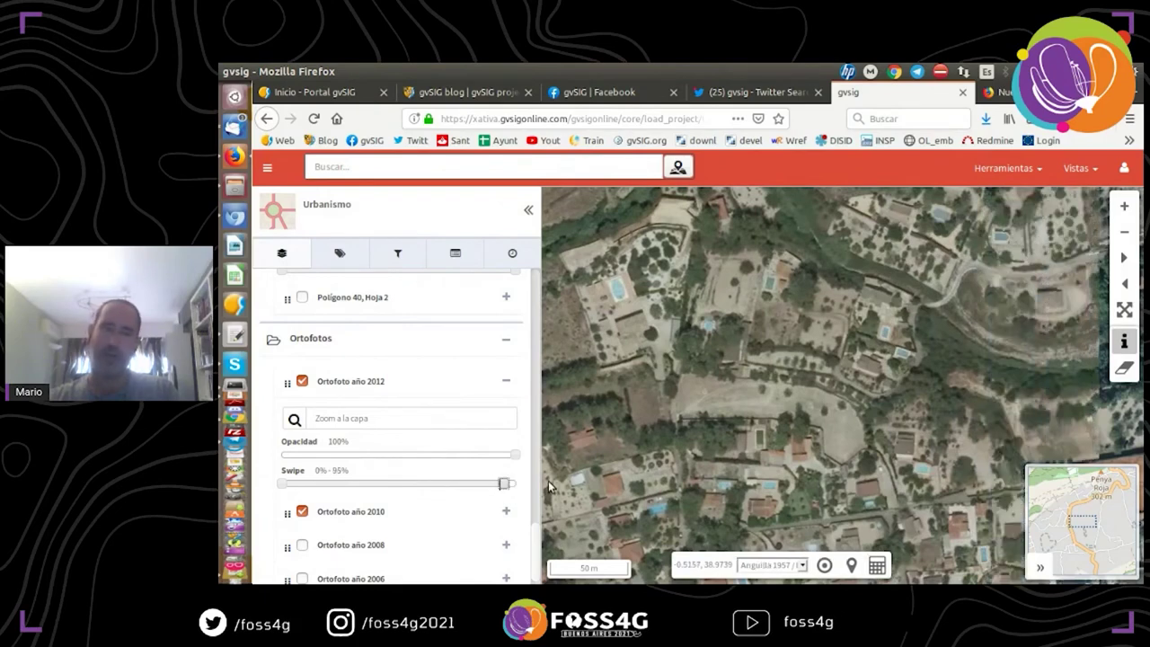
- Open the Cullera geoportal at cullera.gvsigonline.com in the empty browser tab
click(997, 93)
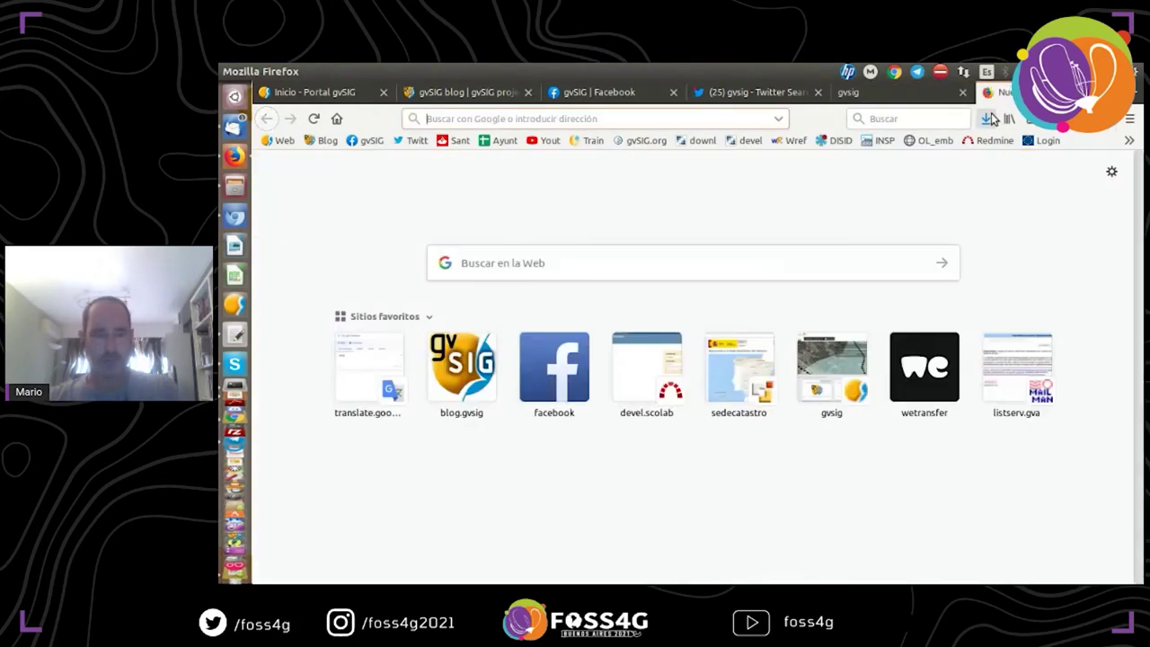
text(cullera.gvsigonline.com/)
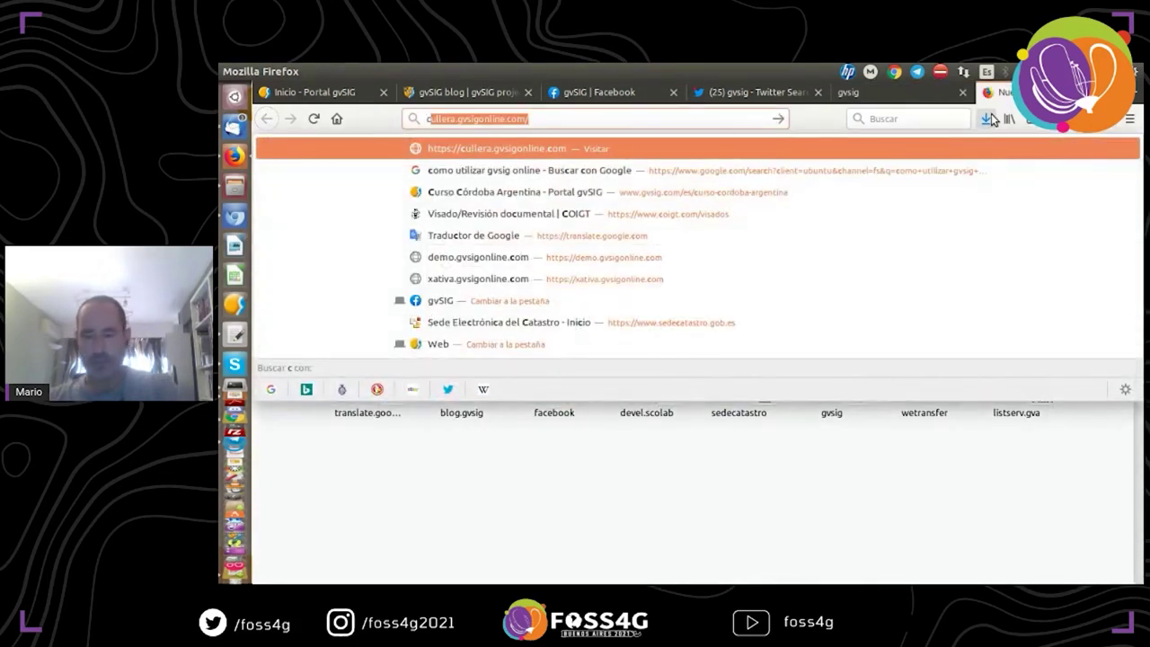
key(Return)
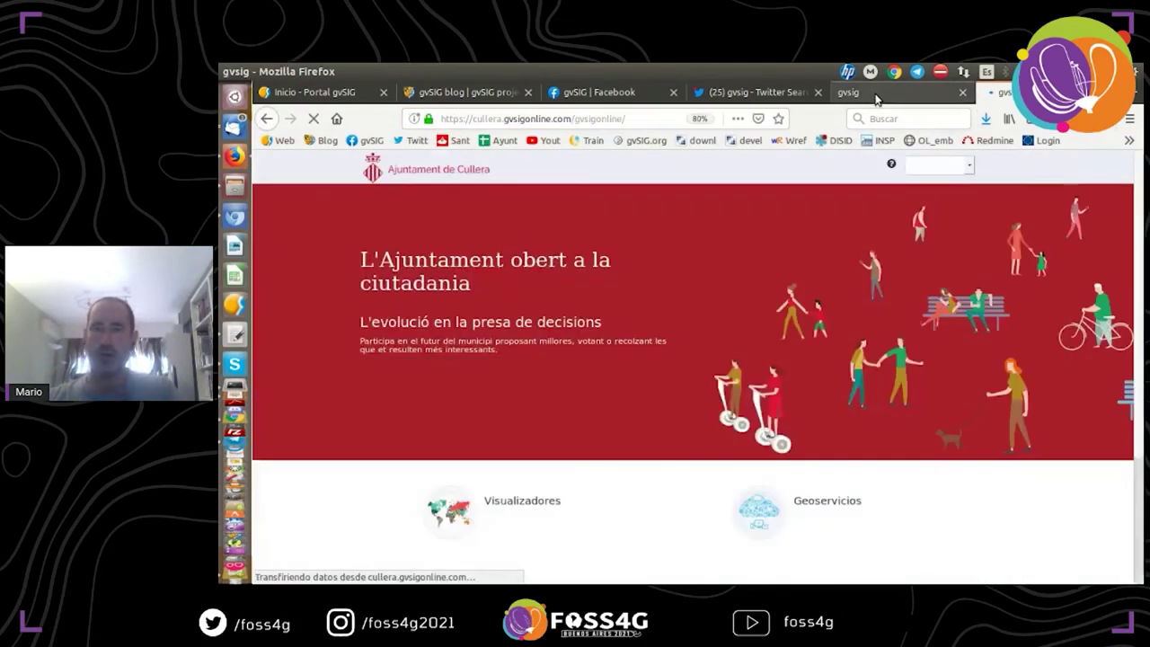
- Return to the Xàtiva geoportal, generate a shareable link for the current view, and review the available map tools
click(862, 93)
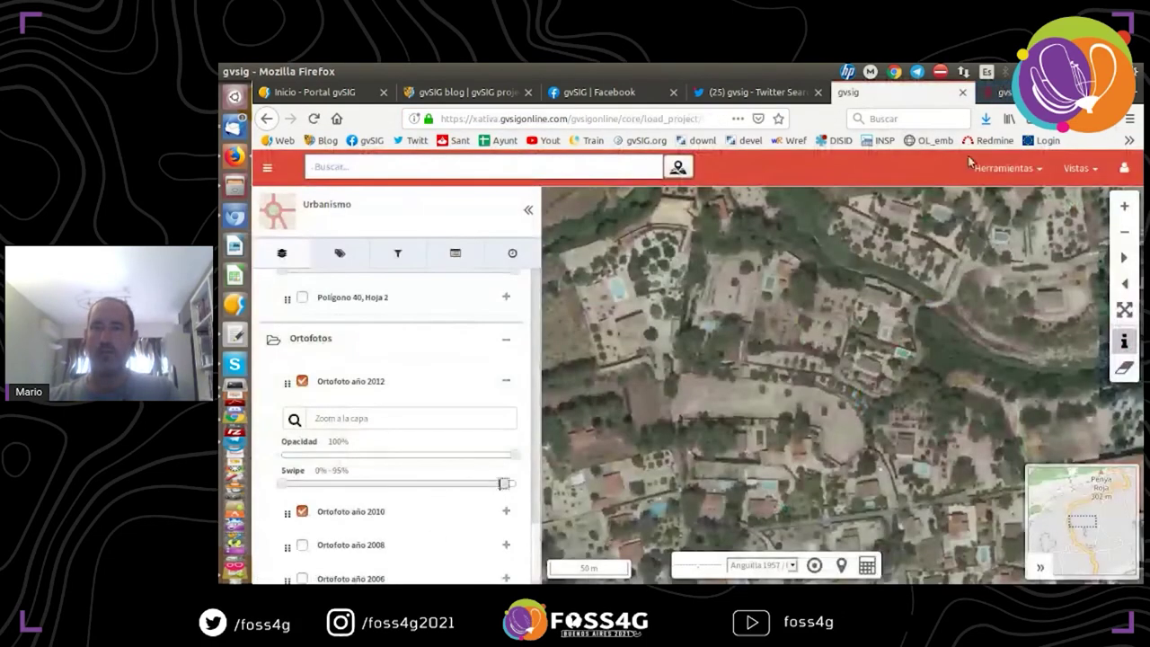
click(996, 168)
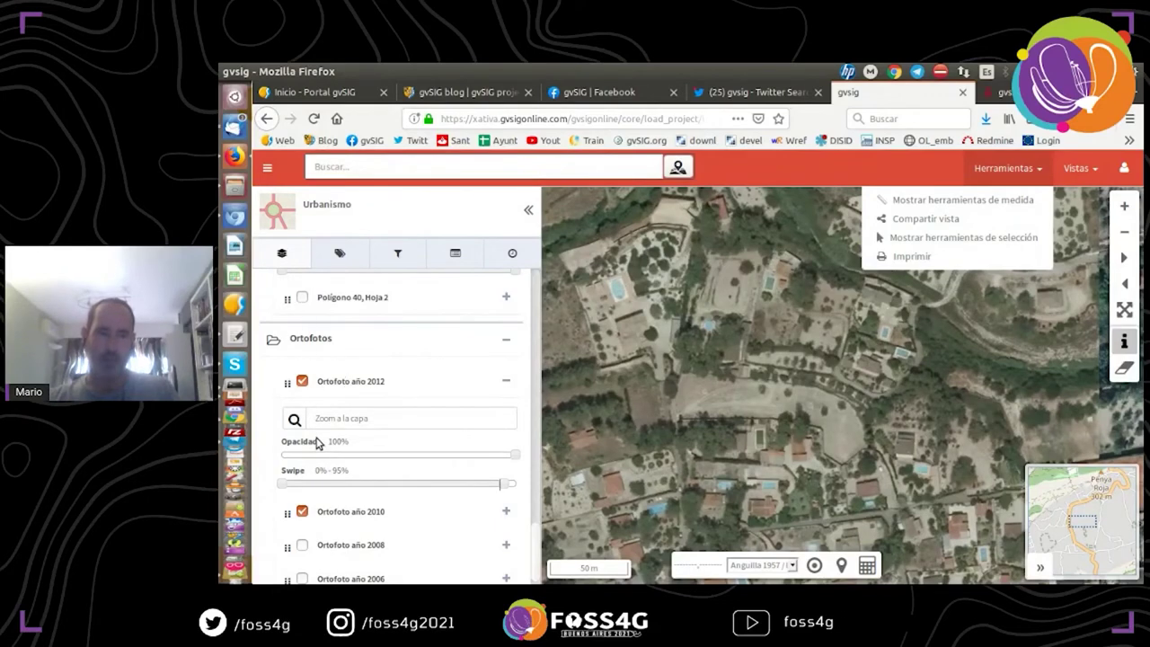
click(929, 218)
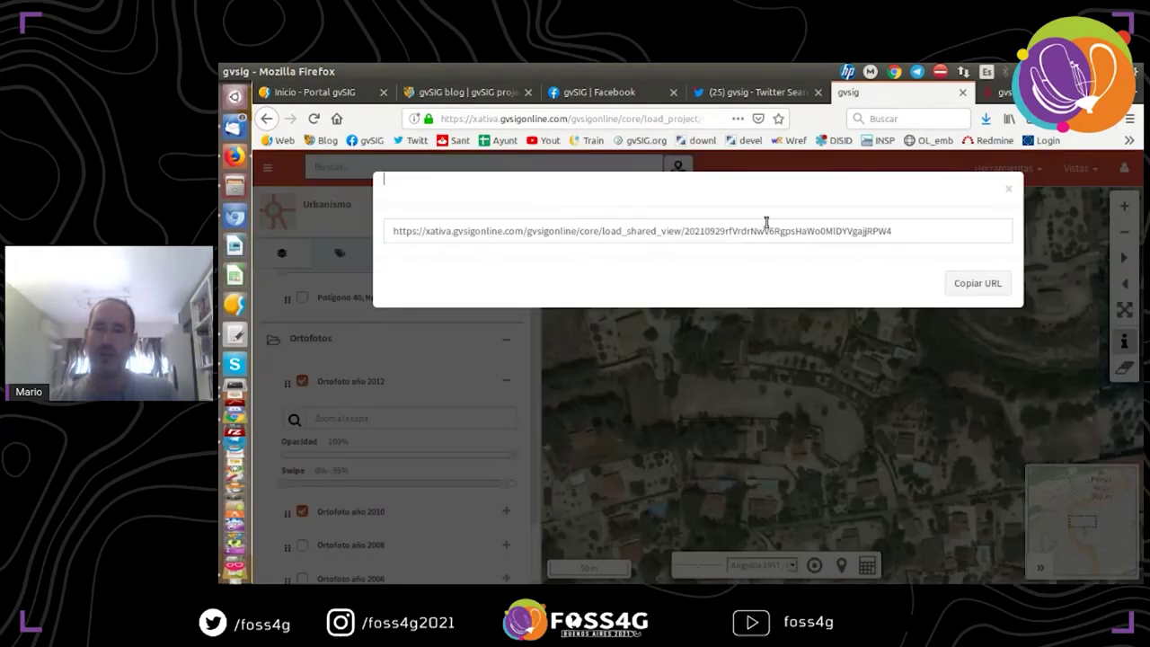
click(1009, 191)
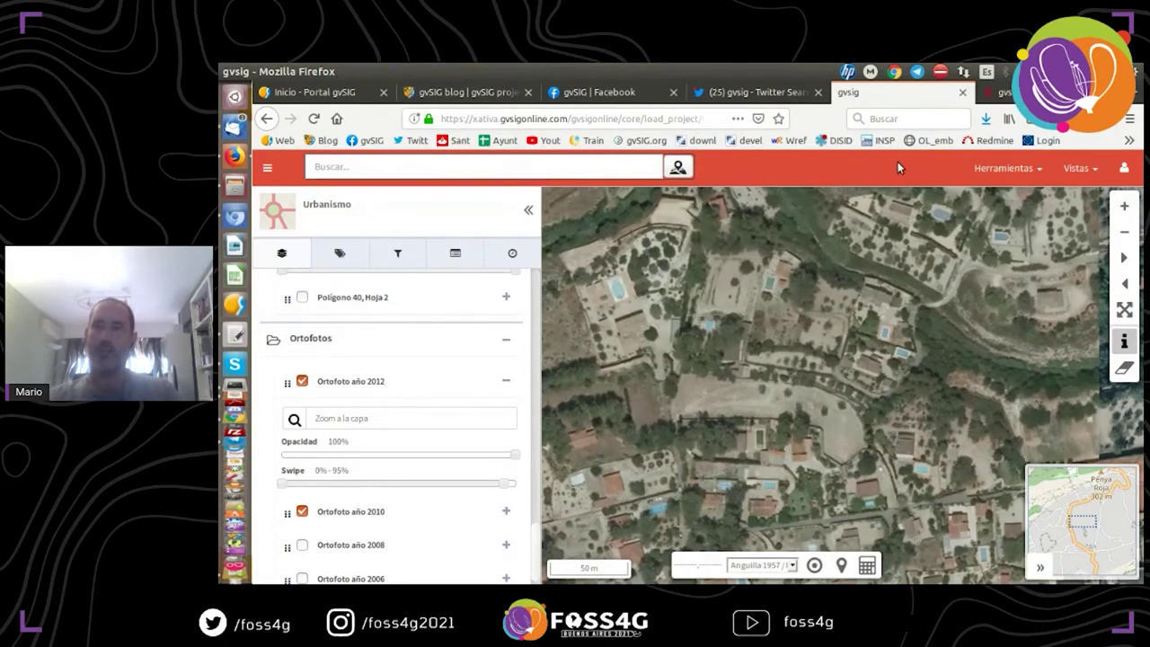
click(984, 168)
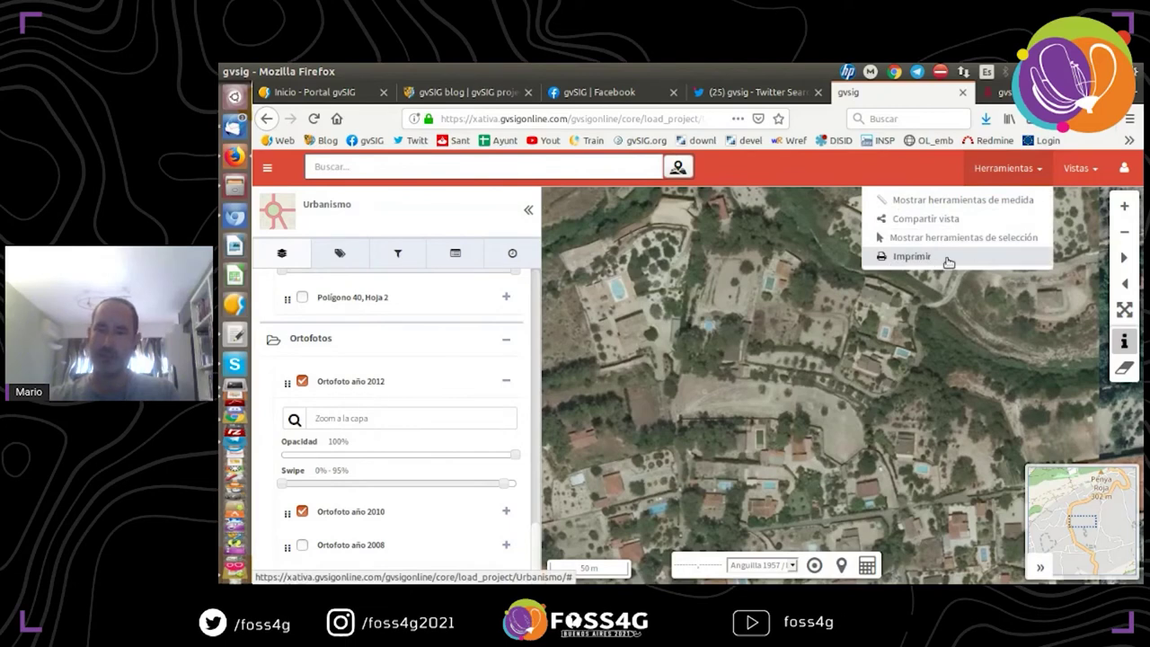
- Switch to the Cullera geoportal, list its public viewers and load the Medi ambient i PLC project
click(1007, 97)
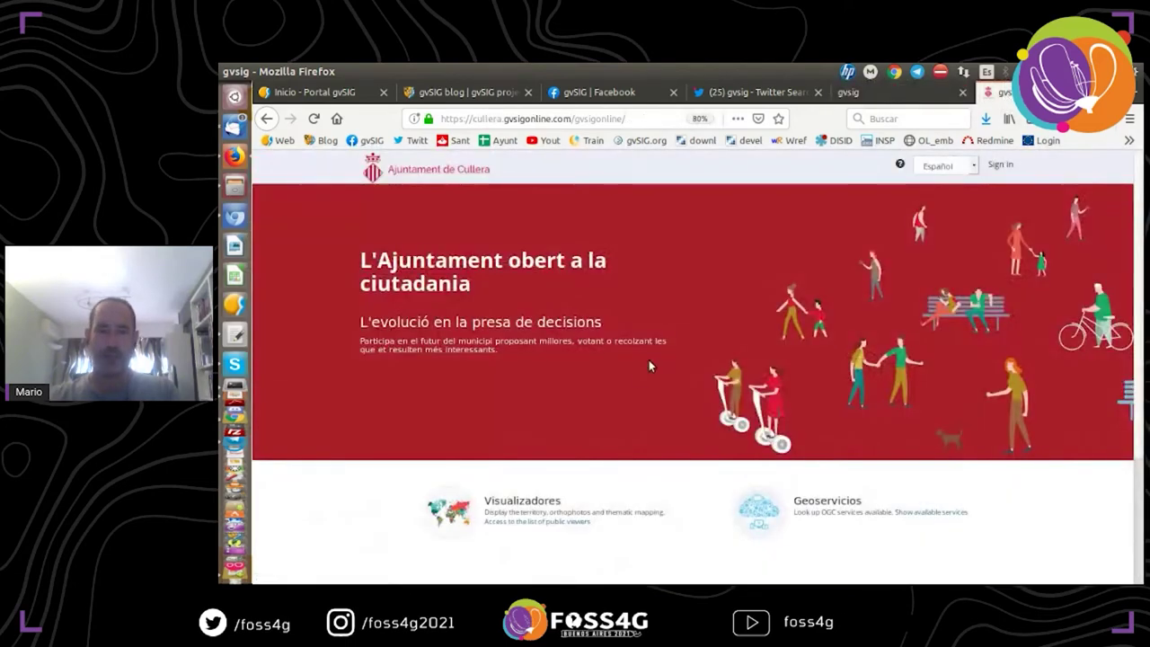
scroll(628, 377, down, 1)
click(526, 431)
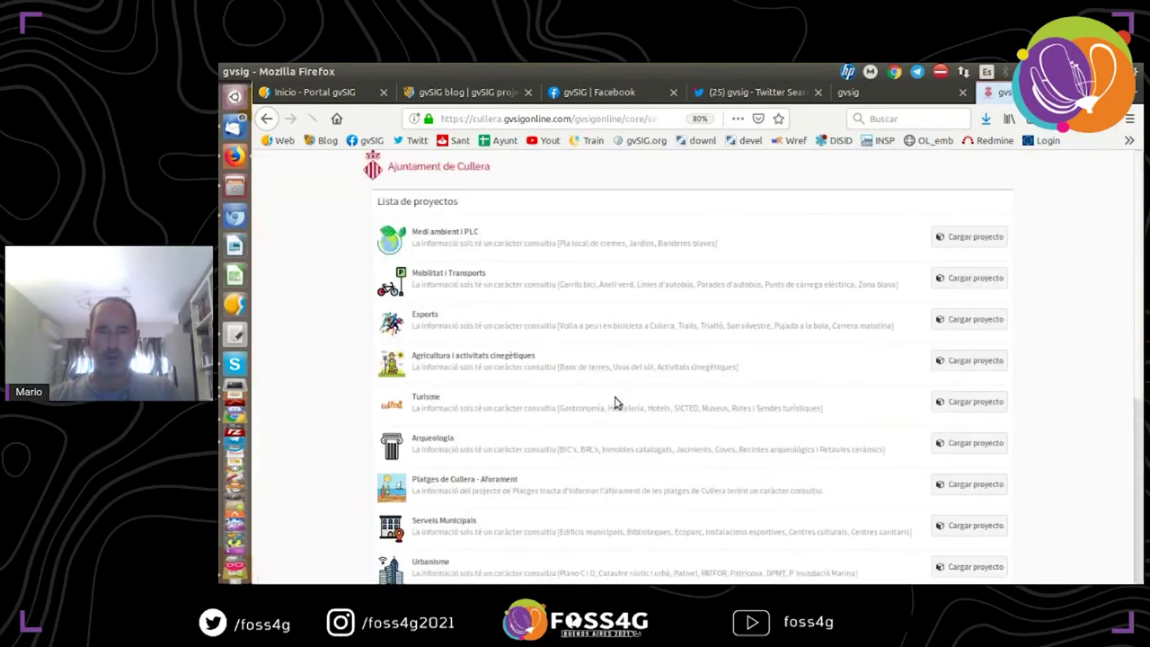
click(442, 236)
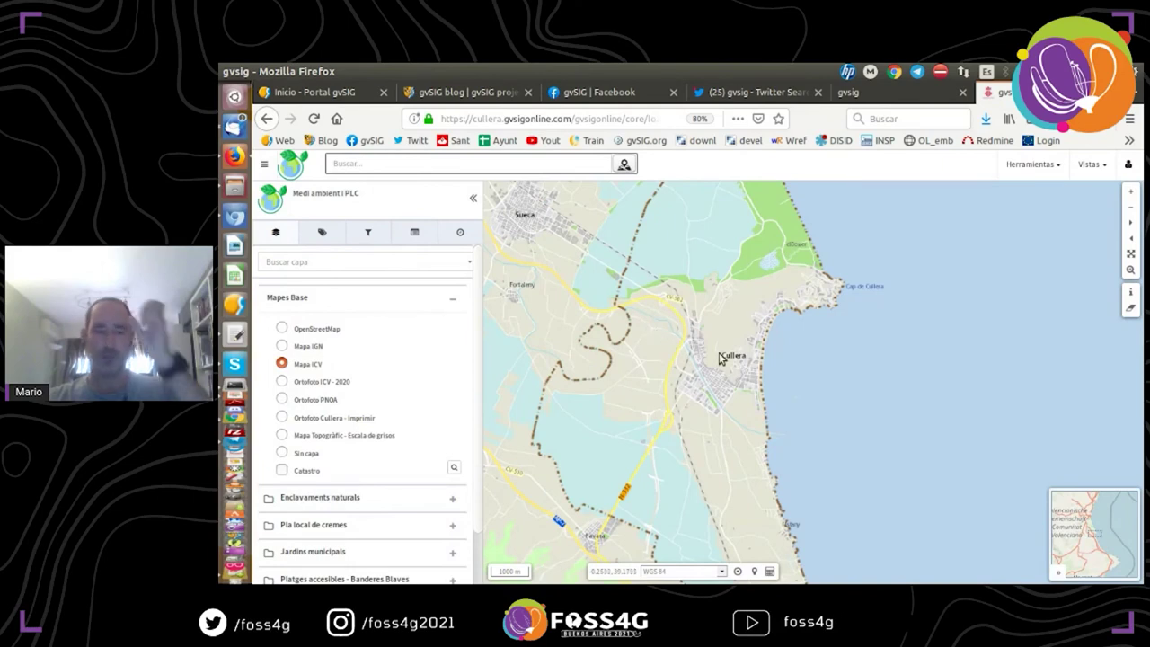
- Show the Turisme ornitològic and Enclavaments naturals layers and examine their points of interest around Cullera
scroll(714, 367, up, 1)
scroll(714, 366, up, 1)
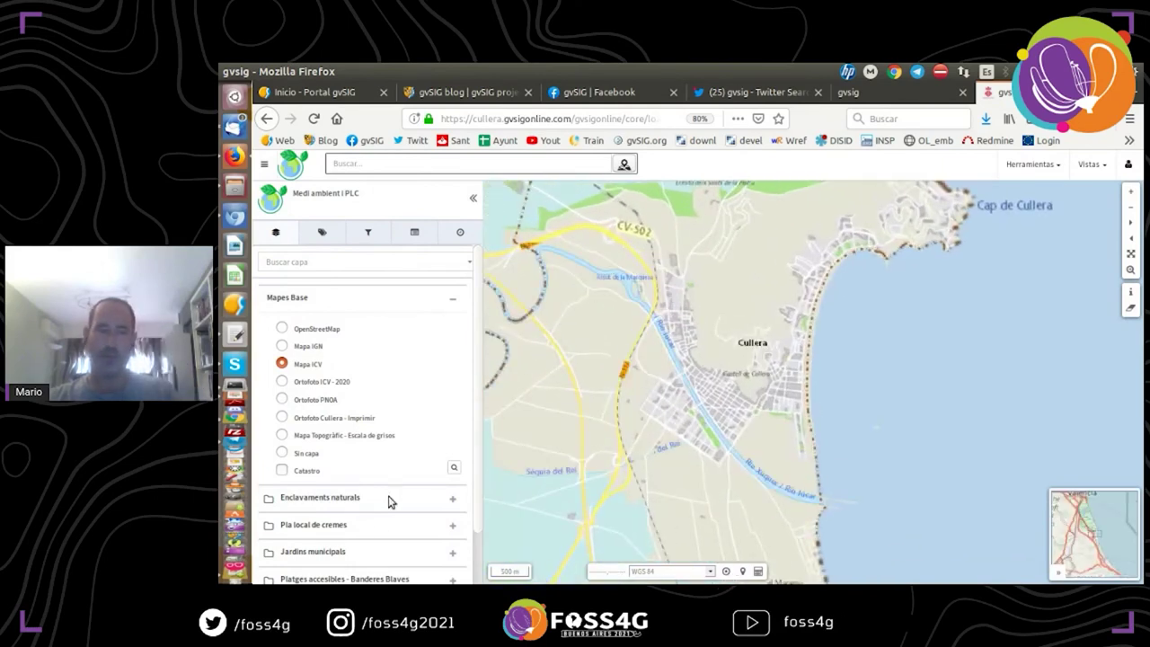
click(452, 499)
scroll(276, 489, down, 1)
click(293, 430)
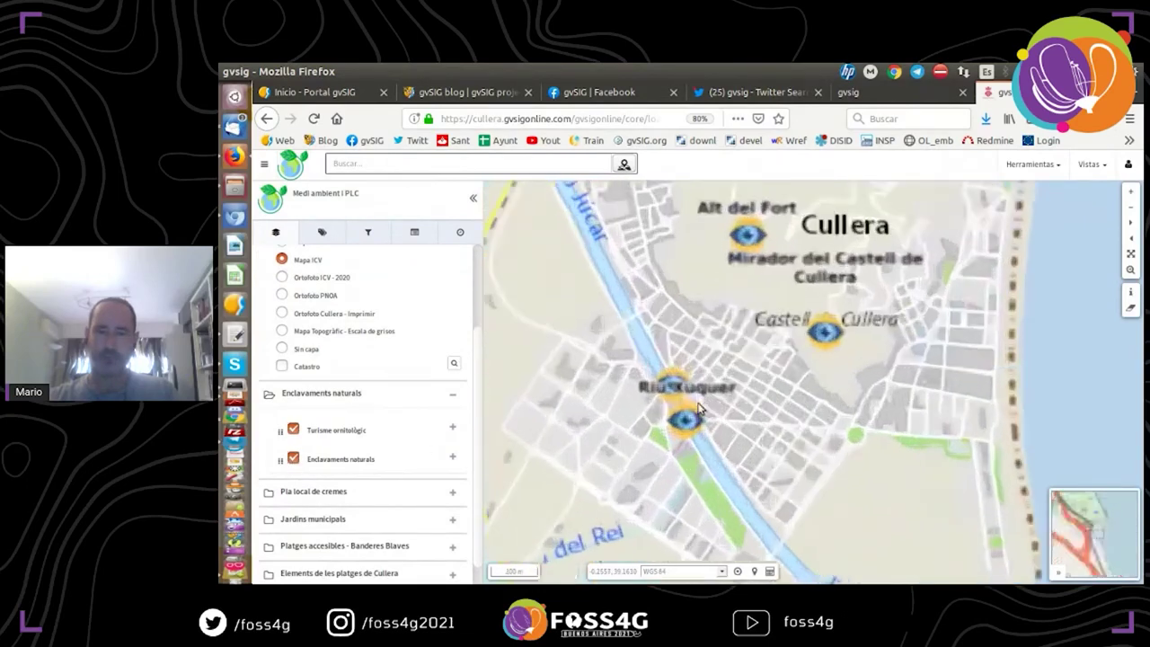
scroll(710, 395, up, 2)
click(1031, 164)
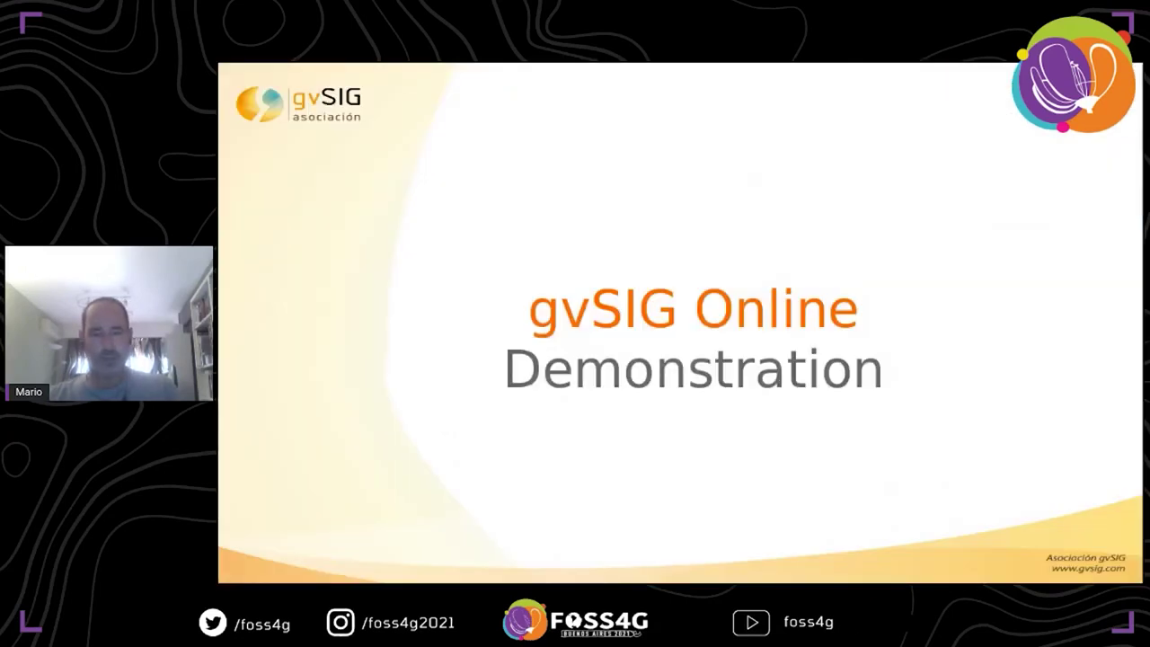
key(Right)
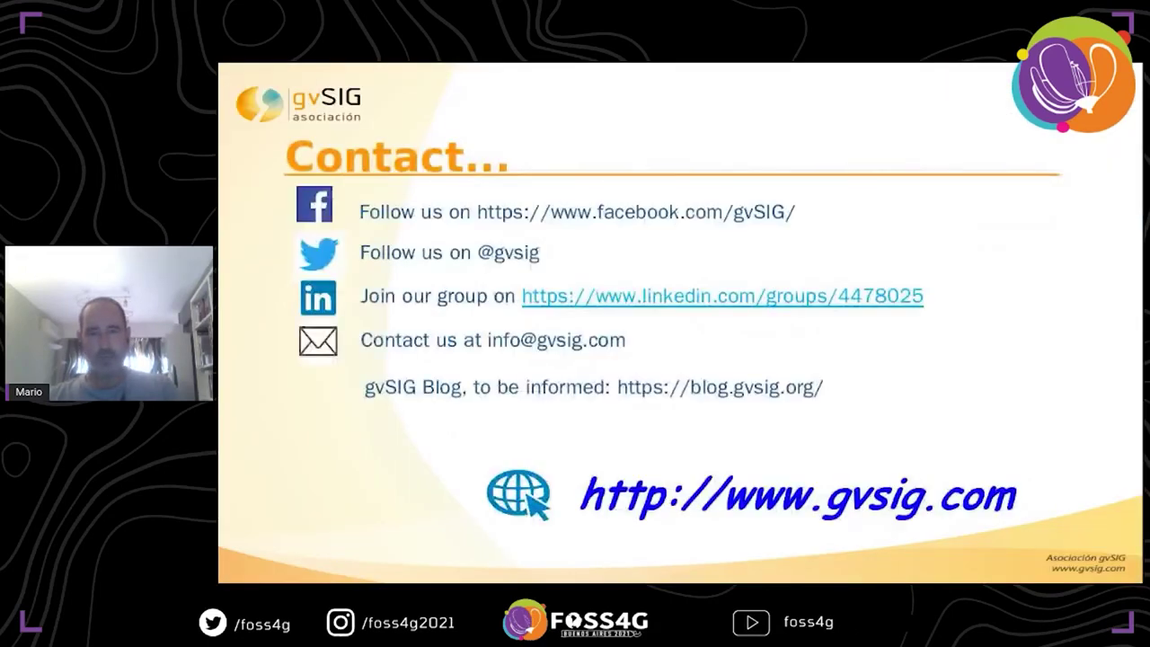